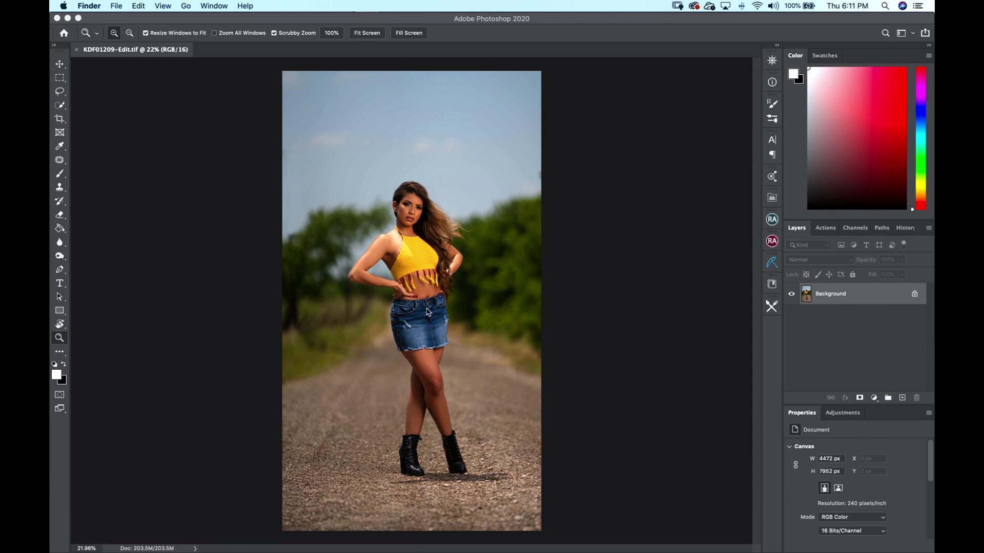
Step: Duplicate the Background layer in Photoshop to create a Background copy
{"action": "left_click", "coordinate": [435, 209]}
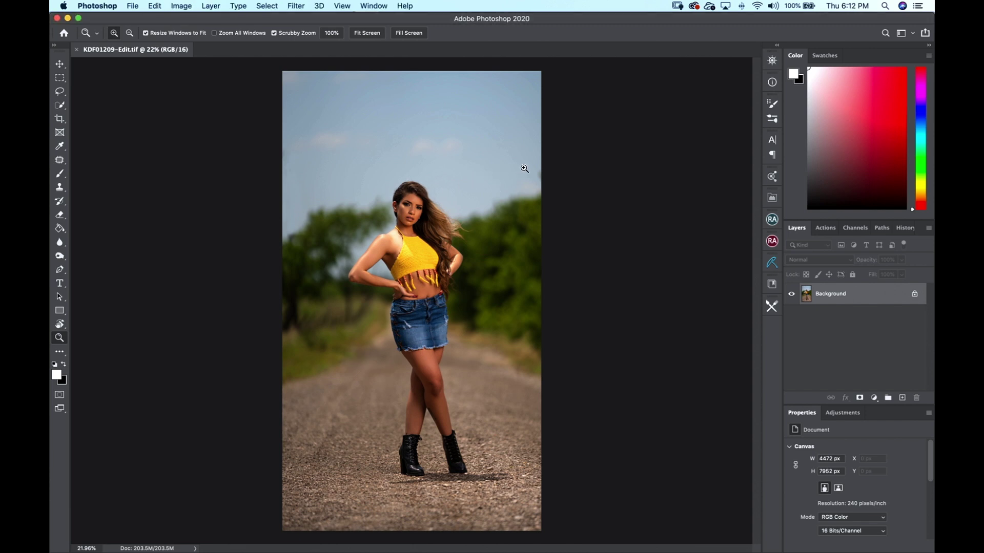
{"action": "left_click_drag", "start_coordinate": [449, 218], "coordinate": [412, 209]}
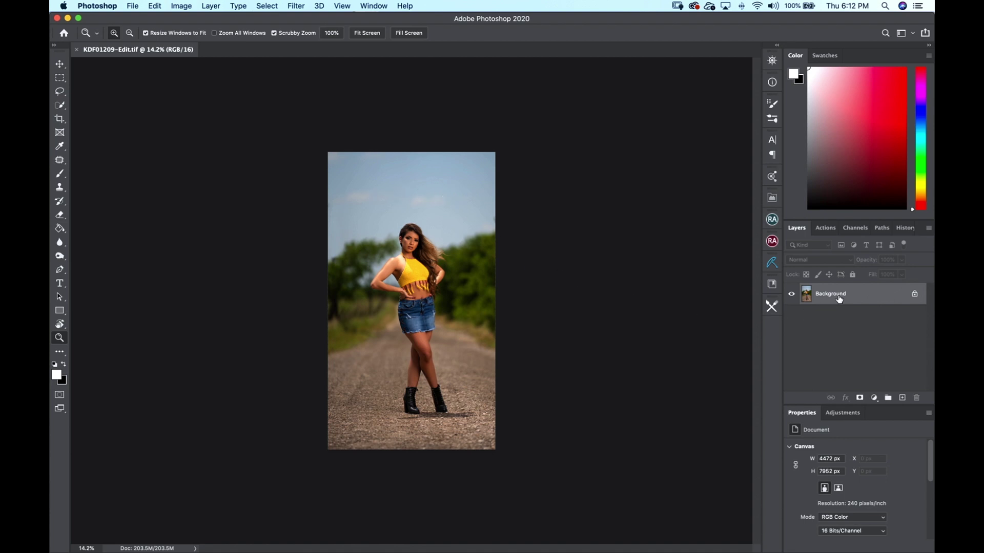
{"action": "left_click_drag", "start_coordinate": [853, 292], "coordinate": [905, 395]}
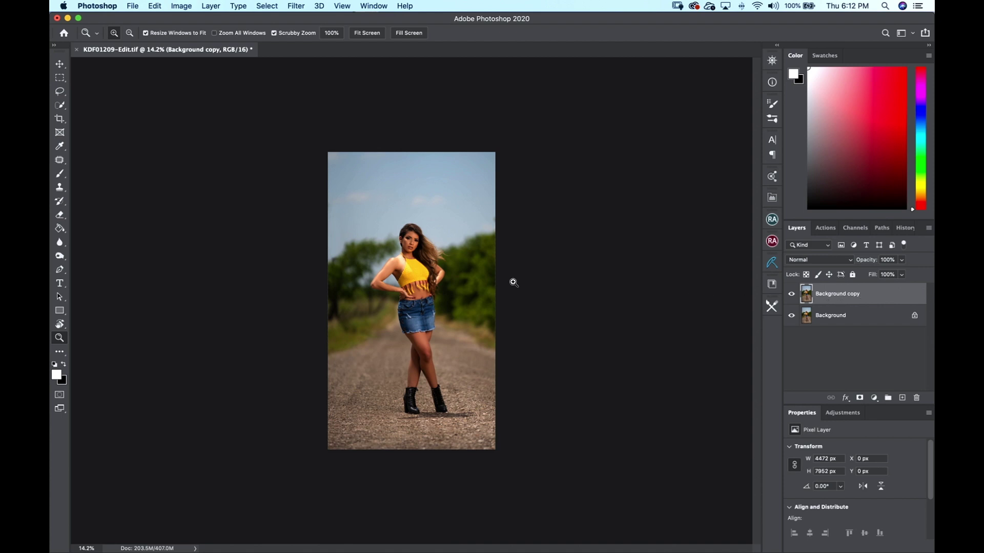
Step: Run the Skylum Software Luminar 4 filter on the Background copy layer
{"action": "left_click", "coordinate": [296, 8]}
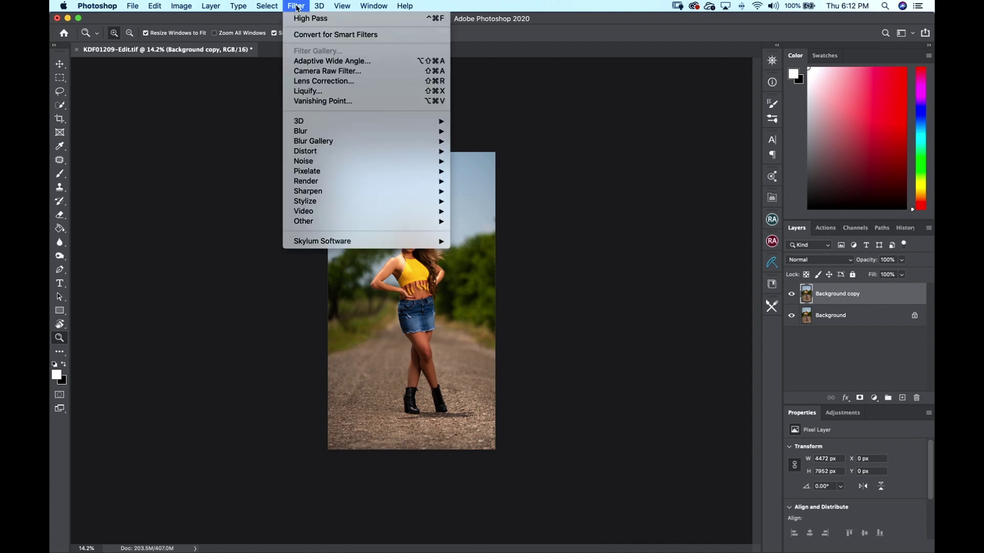
{"action": "mouse_move", "coordinate": [313, 245]}
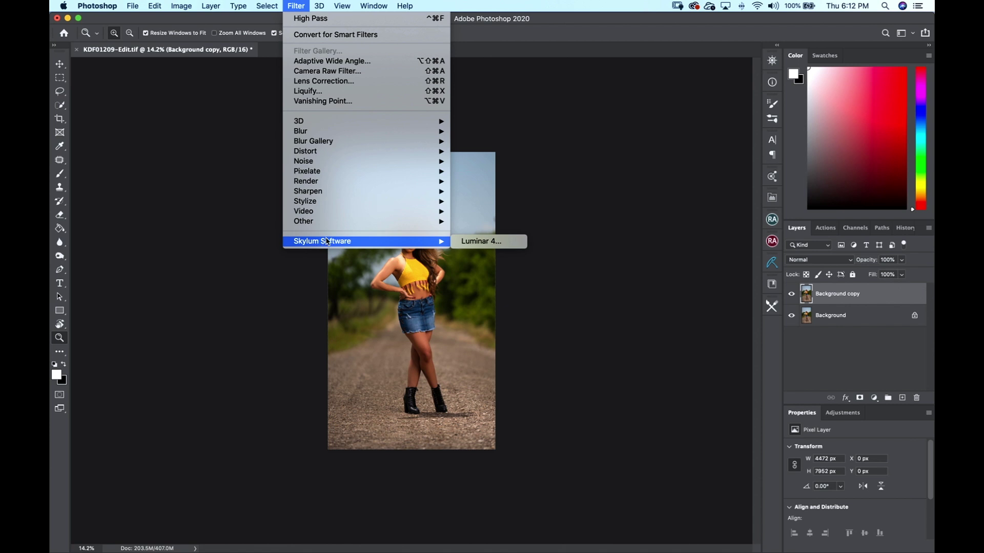
{"action": "left_click", "coordinate": [488, 242]}
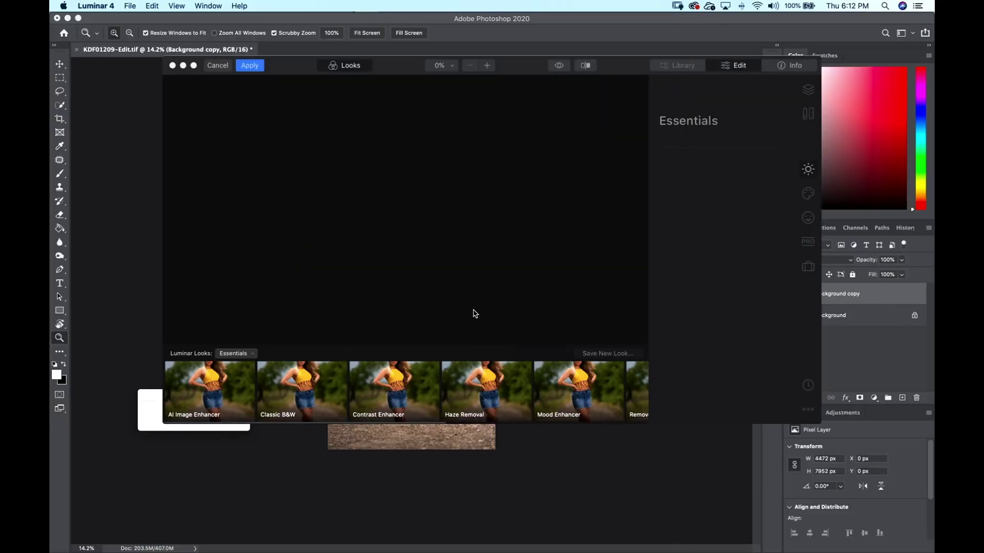
Step: Expand the Luminar 4 window to fill the whole screen
{"action": "left_click", "coordinate": [194, 65]}
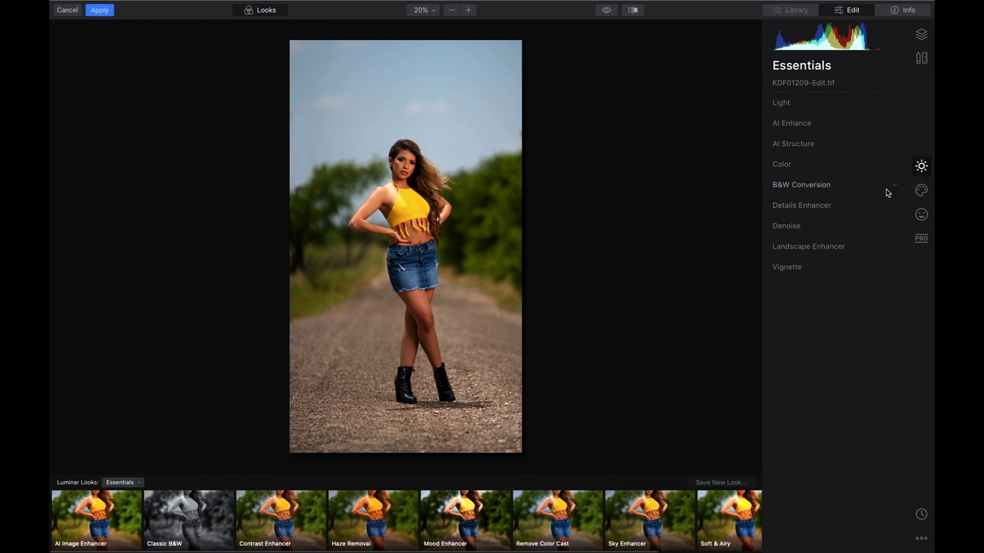
Step: Under Creative, expand AI Sky Replacement and swap the sky for Blue Sky 2
{"action": "left_click", "coordinate": [923, 191]}
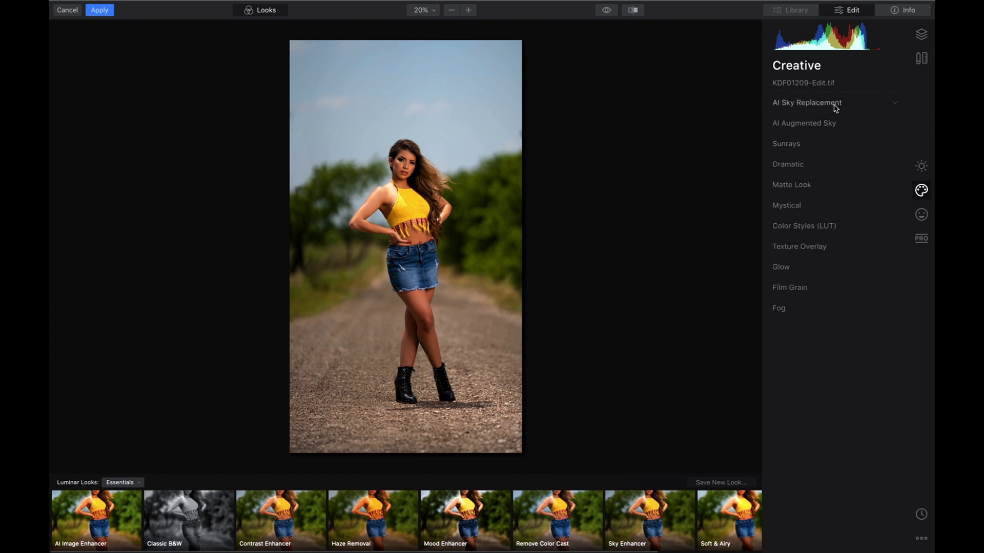
{"action": "left_click", "coordinate": [894, 106]}
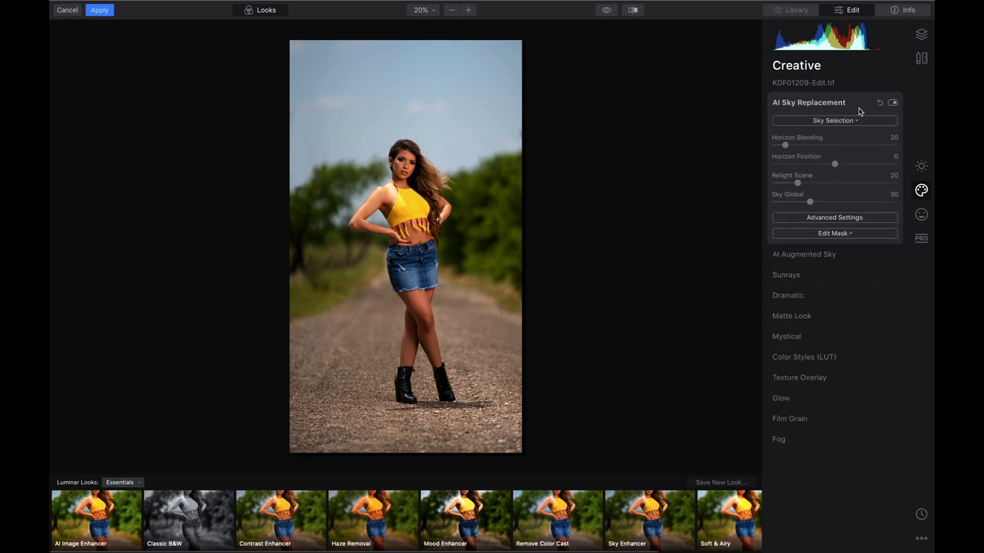
{"action": "left_click", "coordinate": [844, 121]}
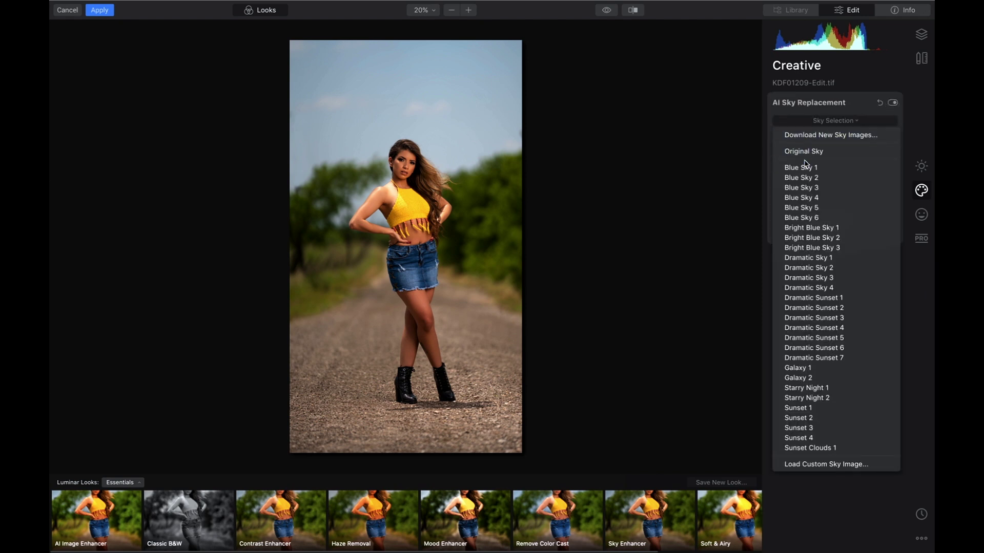
{"action": "left_click", "coordinate": [804, 178]}
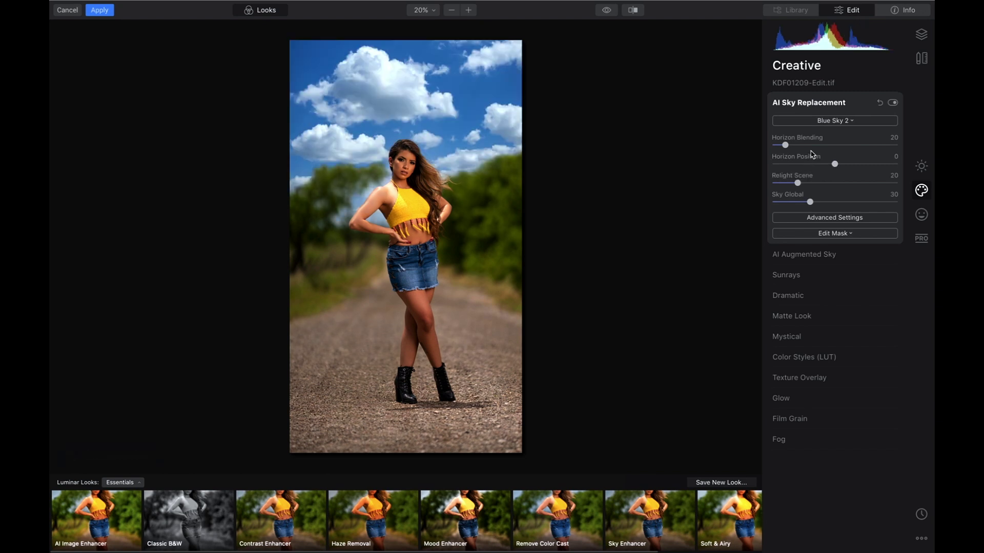
Step: Try Blue Sky 4, Blue Sky 6 and Bright Blue Sky 1 as the sky
{"action": "left_click", "coordinate": [832, 123]}
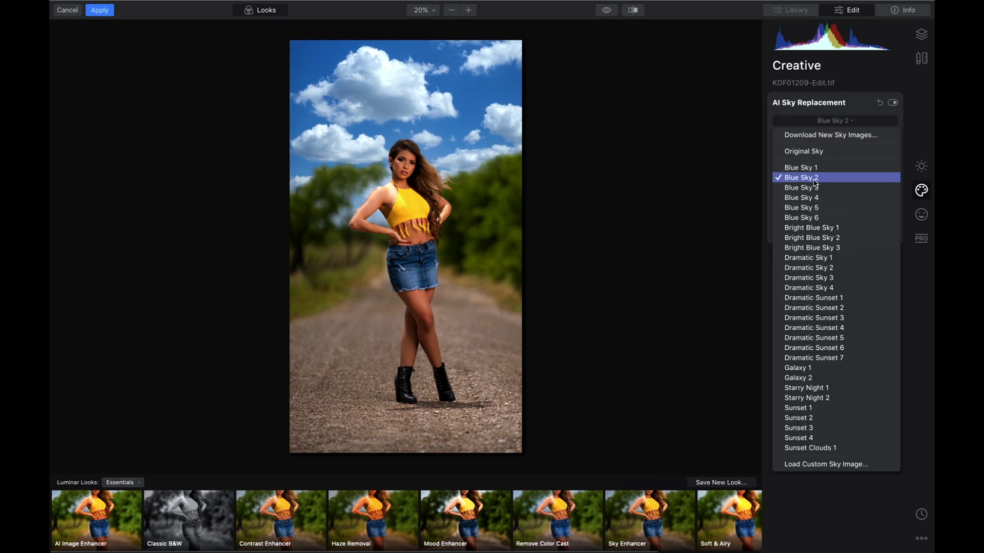
{"action": "left_click", "coordinate": [810, 198]}
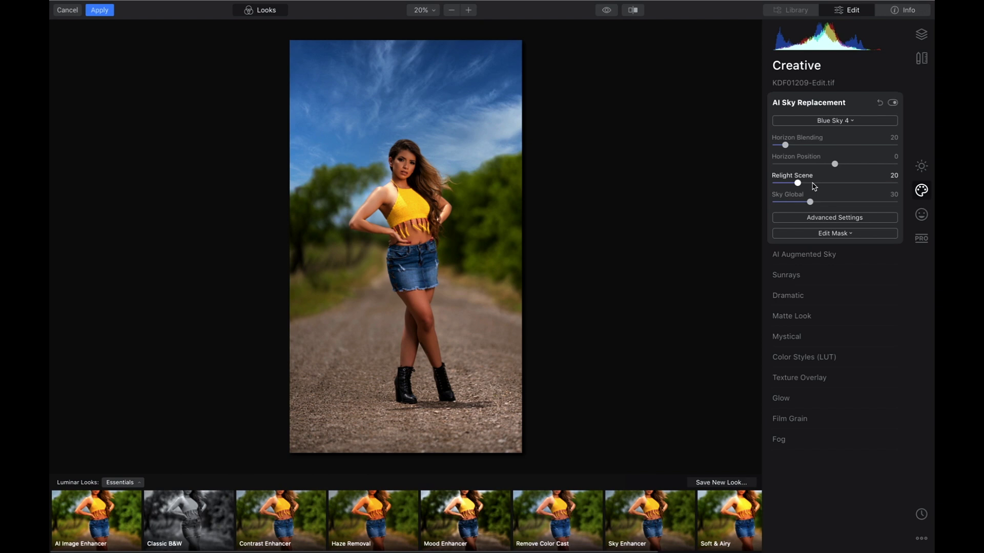
{"action": "left_click", "coordinate": [842, 122]}
{"action": "left_click", "coordinate": [814, 218]}
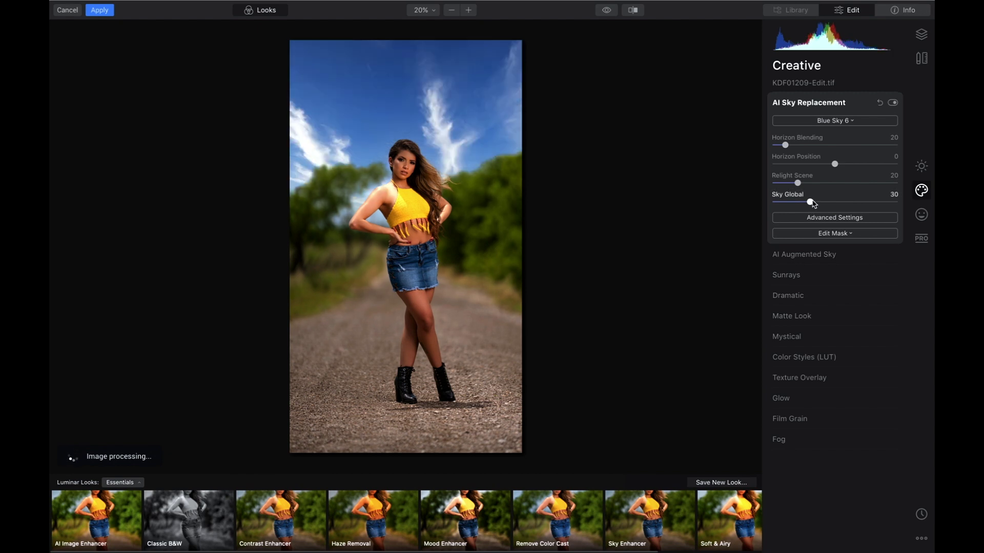
{"action": "left_click", "coordinate": [842, 123]}
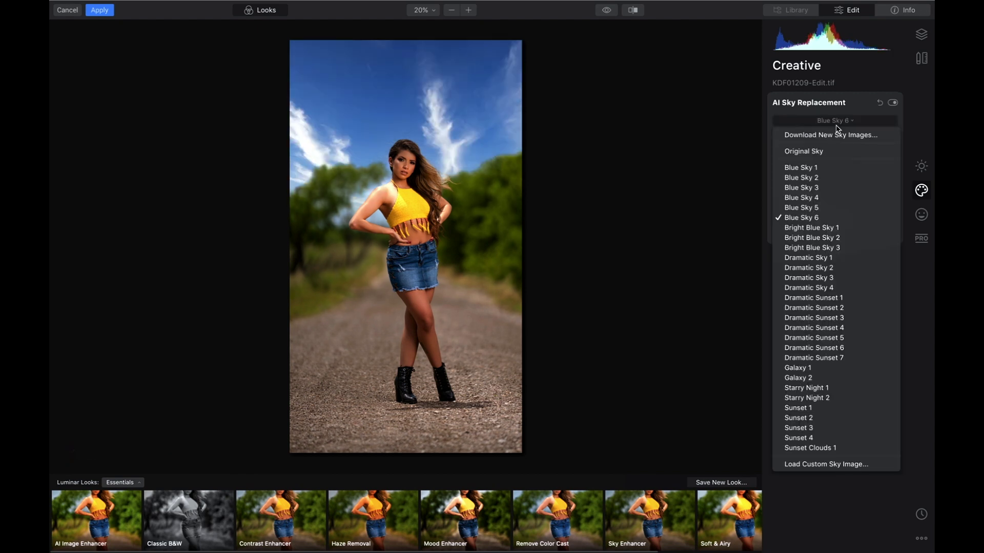
{"action": "left_click", "coordinate": [813, 228]}
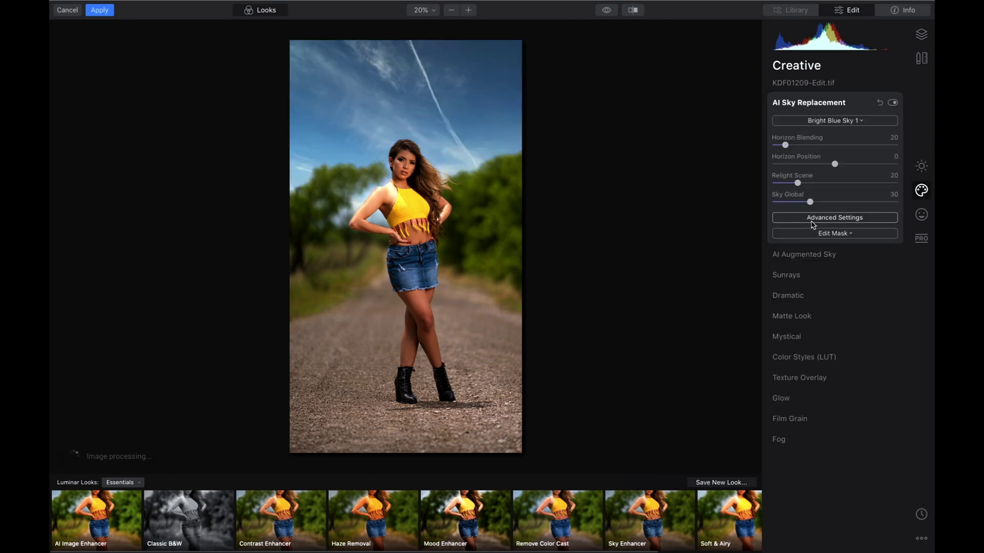
Step: Try Bright Blue Sky 3, Dramatic Sky 2 and Blue Sky 2, then settle on Blue Sky 4
{"action": "left_click", "coordinate": [832, 124]}
{"action": "left_click", "coordinate": [814, 248]}
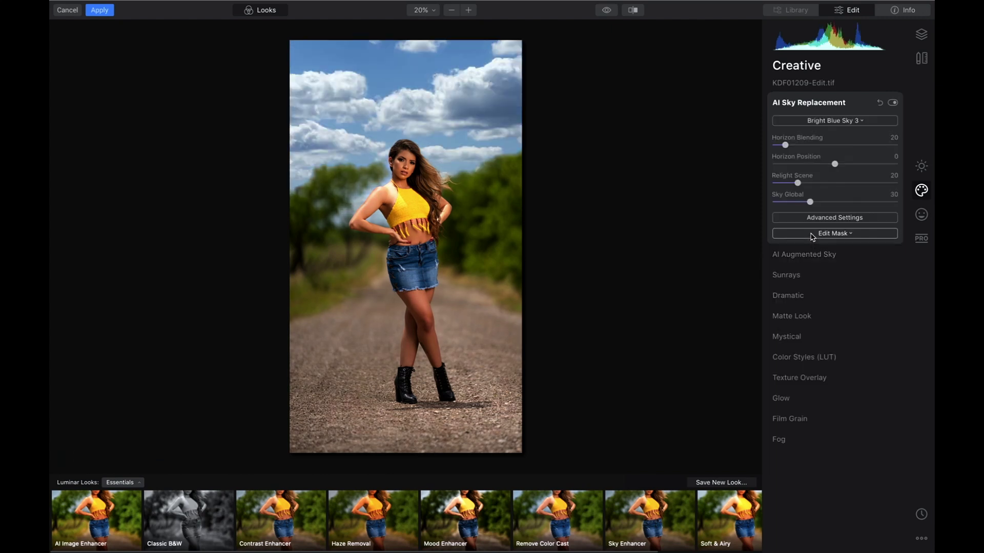
{"action": "left_click", "coordinate": [832, 123]}
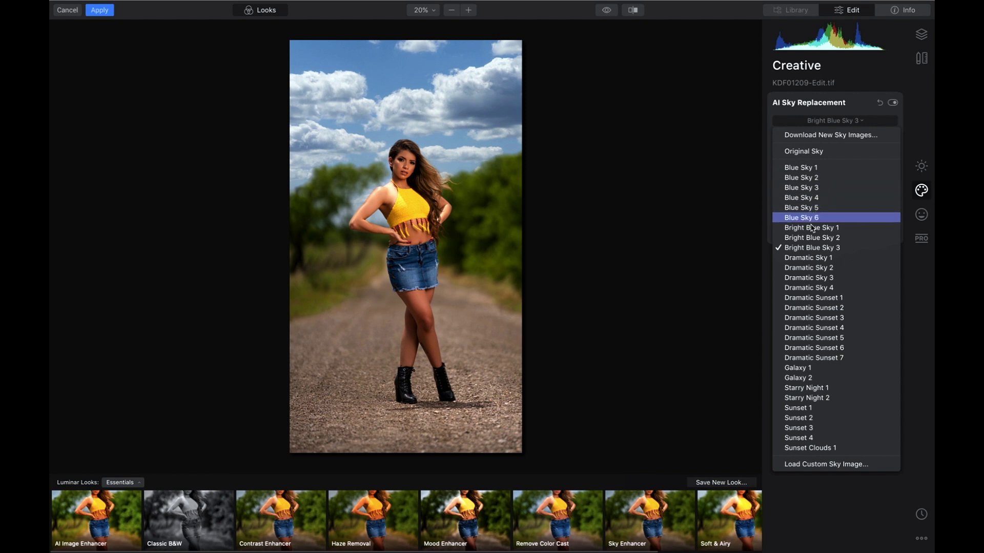
{"action": "left_click", "coordinate": [808, 267]}
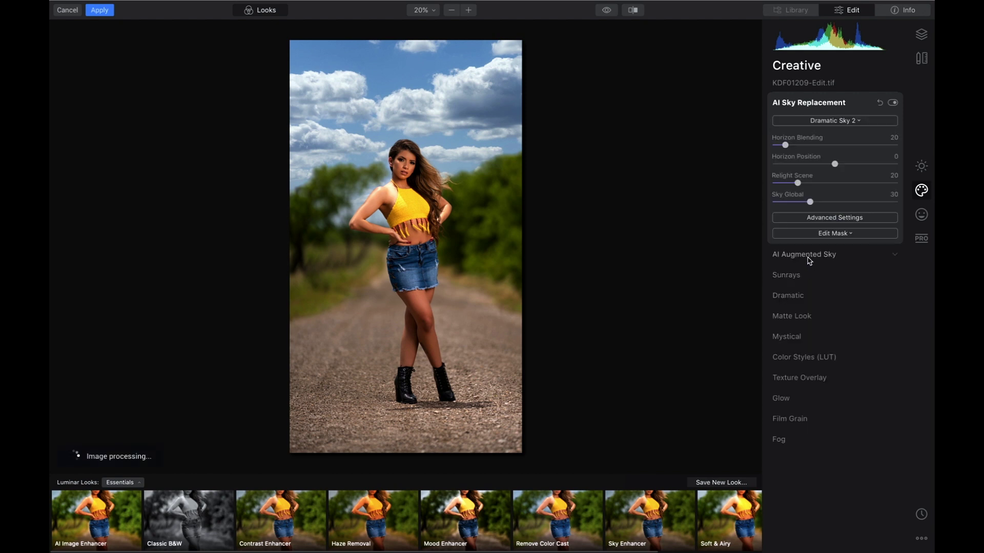
{"action": "left_click", "coordinate": [824, 122]}
{"action": "left_click", "coordinate": [812, 176]}
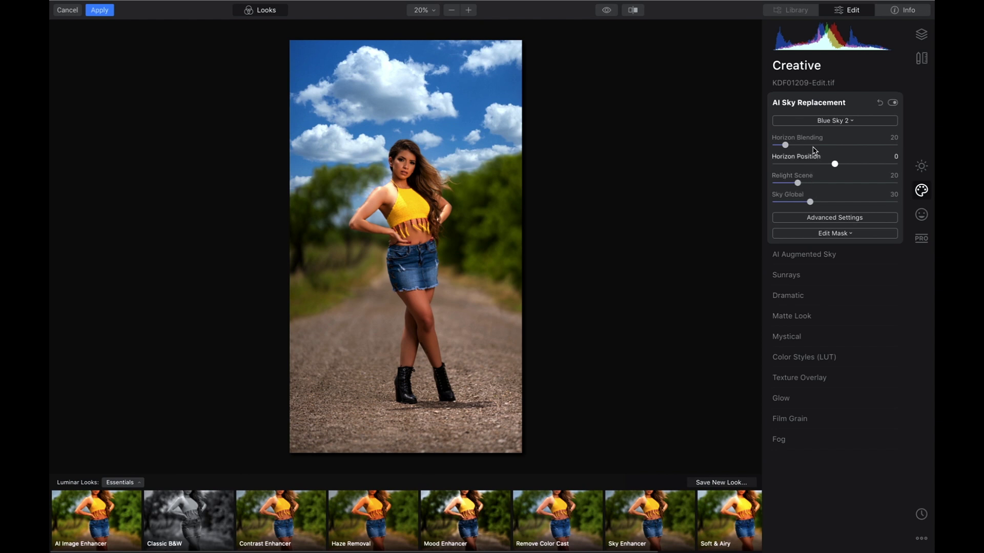
{"action": "left_click", "coordinate": [825, 122]}
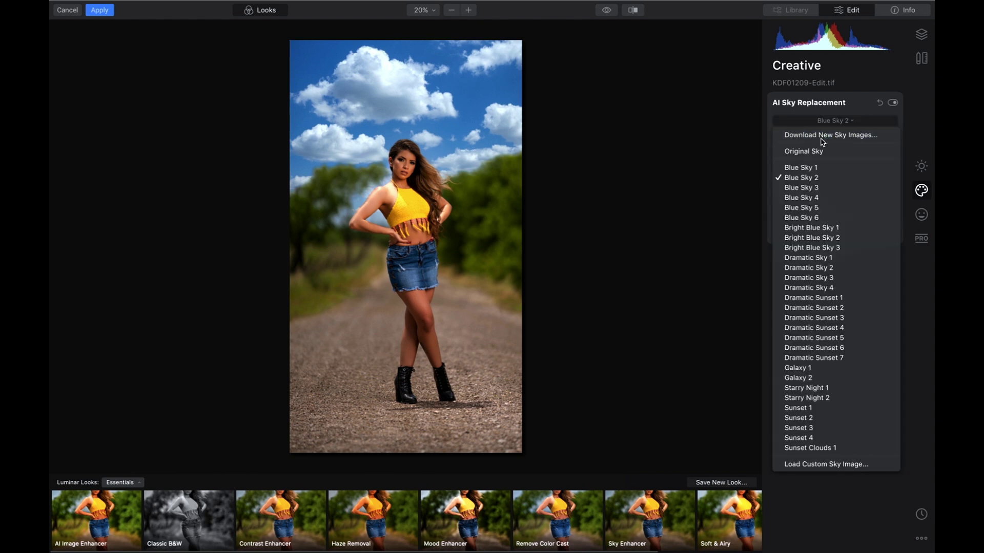
{"action": "left_click", "coordinate": [810, 197]}
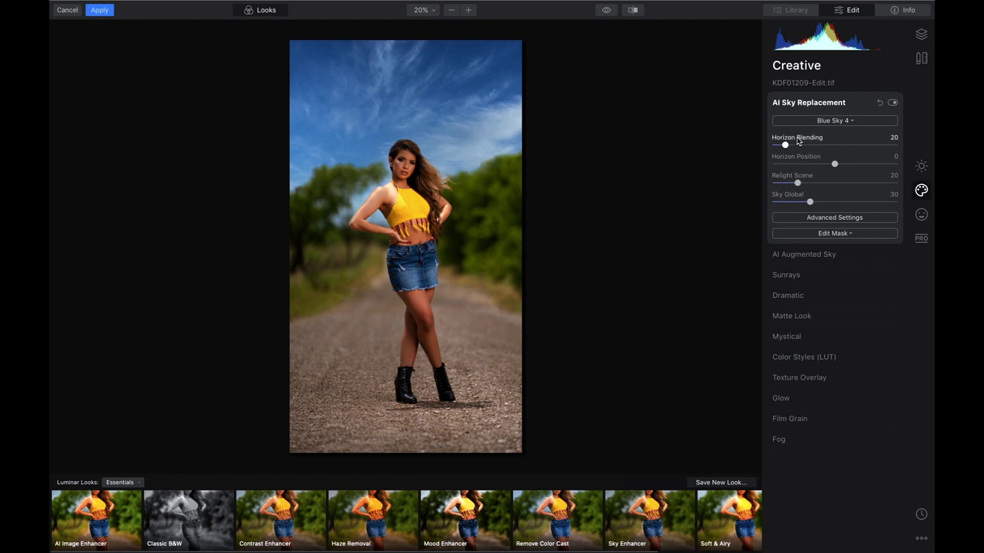
Step: Set Horizon Blending to 21 and Horizon Position to 26
{"action": "left_click_drag", "start_coordinate": [786, 147], "coordinate": [827, 151]}
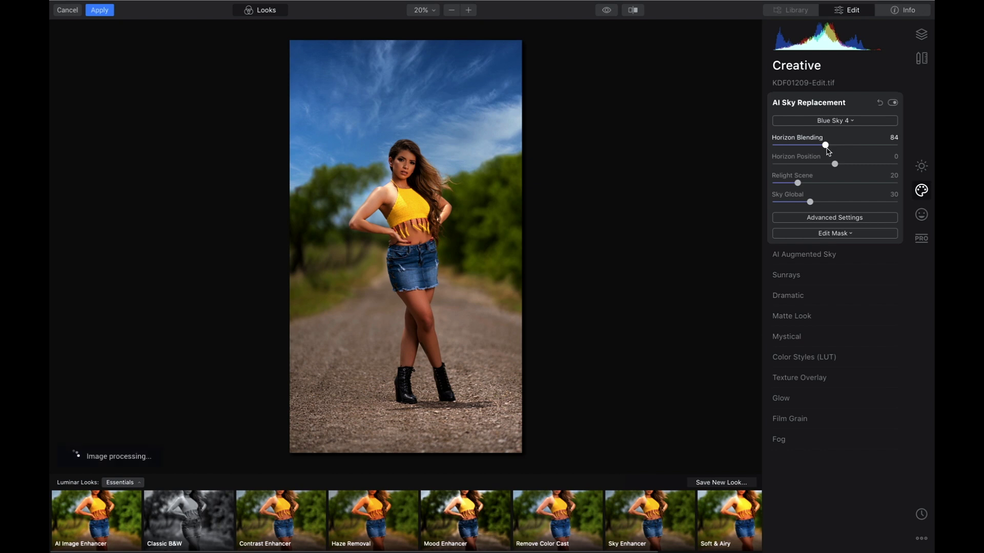
{"action": "left_click", "coordinate": [786, 146]}
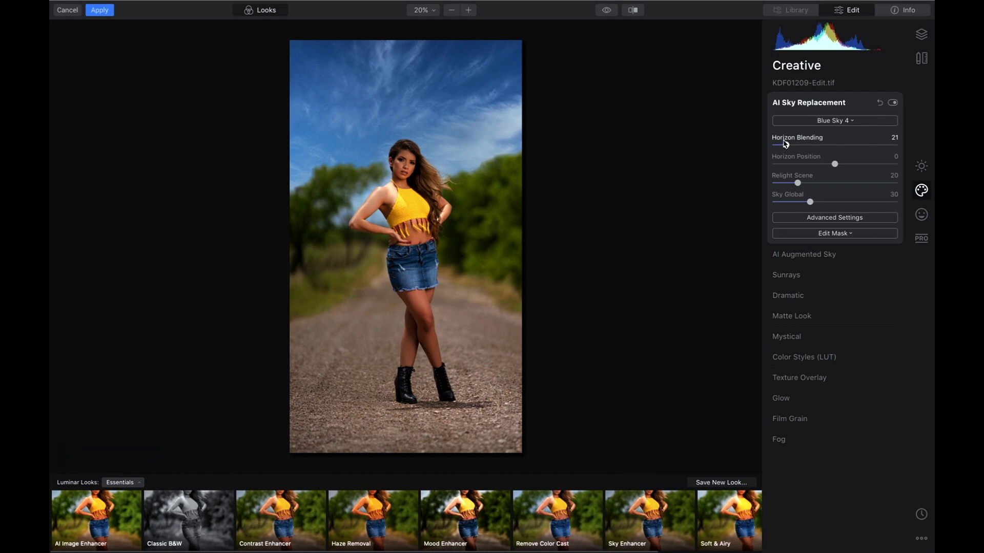
{"action": "left_click_drag", "start_coordinate": [835, 165], "coordinate": [798, 165]}
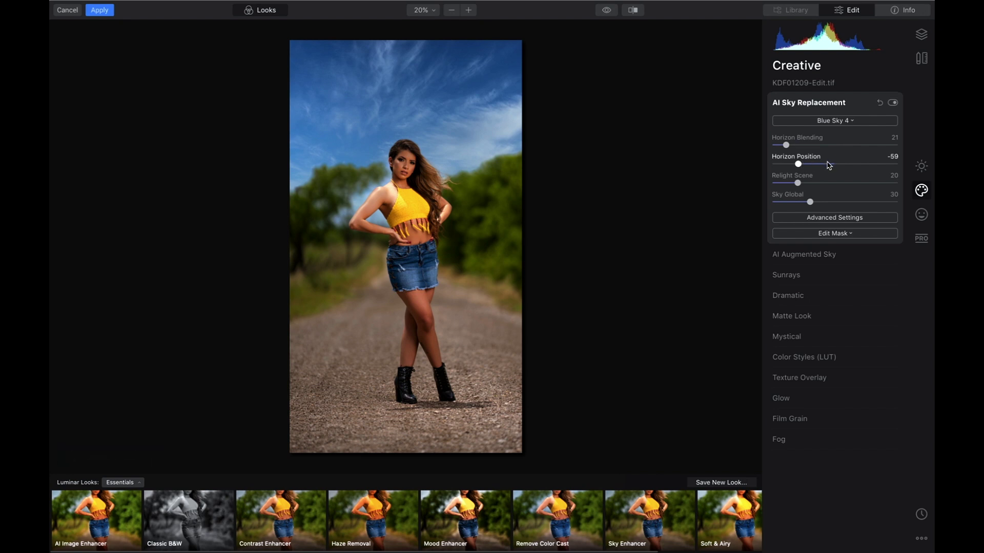
{"action": "left_click", "coordinate": [850, 164]}
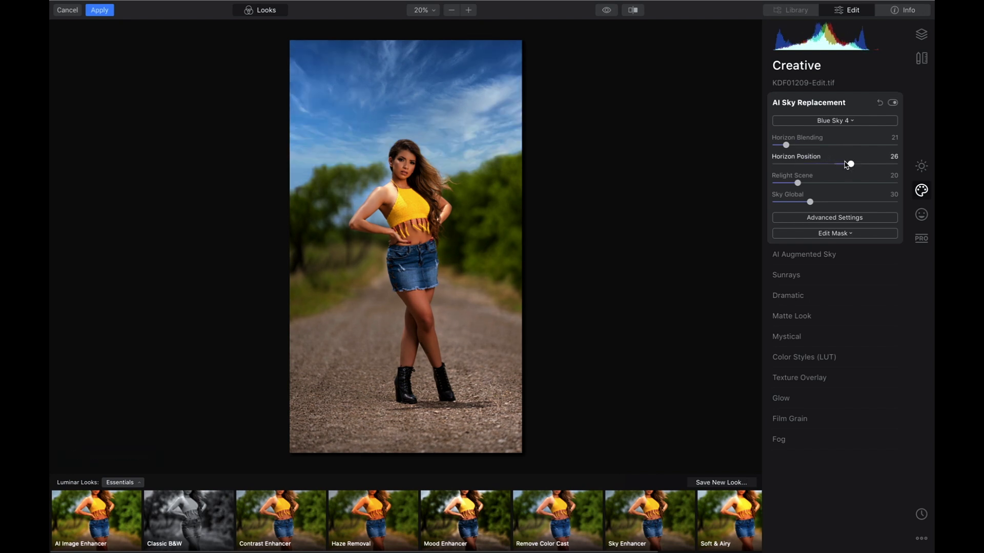
Step: Set Relight Scene to 3 and raise Sky Global to 56
{"action": "left_click_drag", "start_coordinate": [798, 183], "coordinate": [824, 186]}
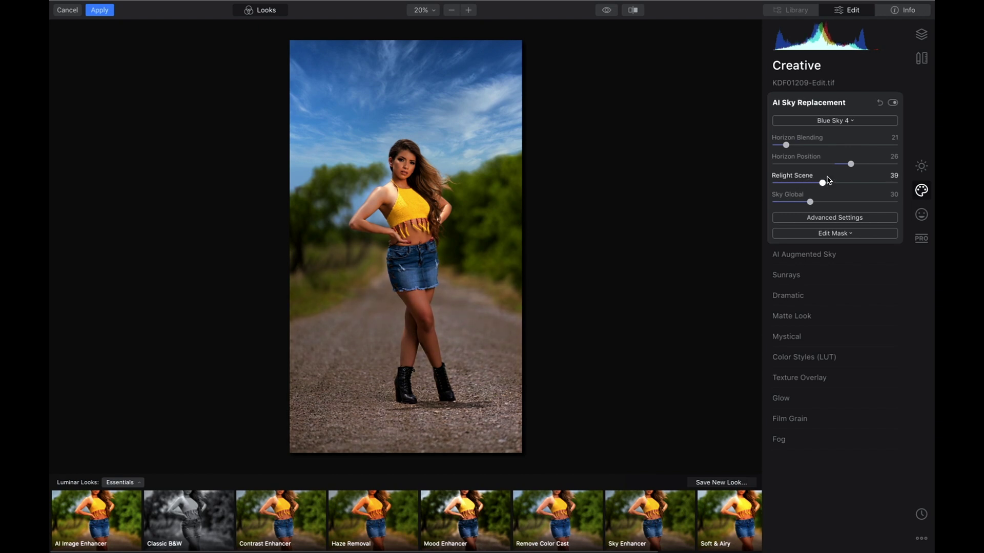
{"action": "left_click_drag", "start_coordinate": [822, 183], "coordinate": [824, 205]}
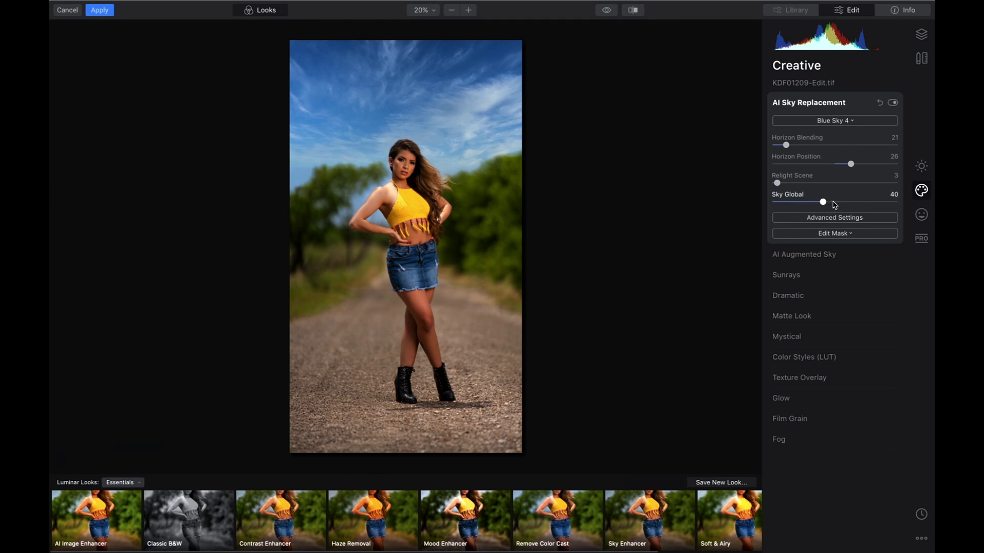
{"action": "left_click", "coordinate": [845, 203]}
Step: Lower Sky Global to 42 and, in the advanced settings, set Close Gaps to 20
{"action": "left_click", "coordinate": [825, 202]}
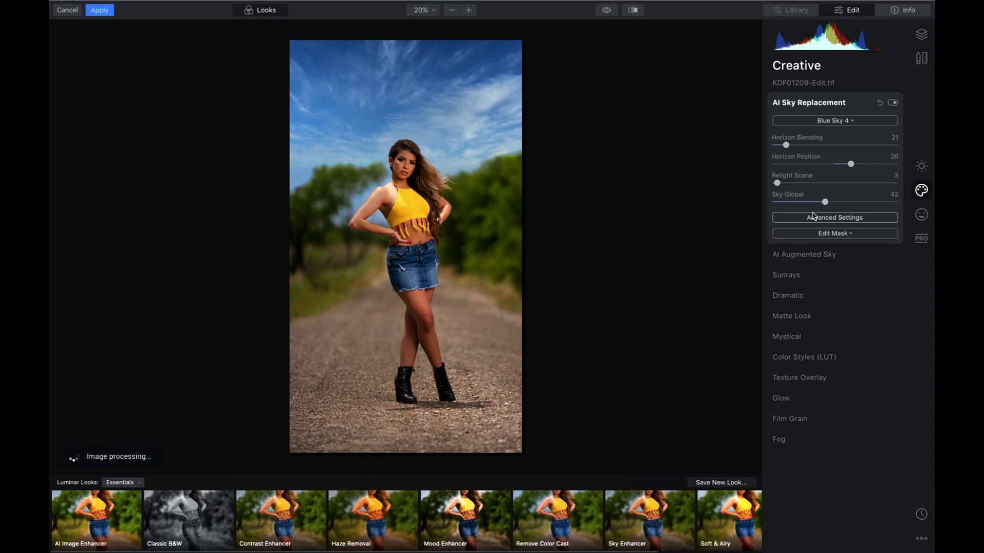
{"action": "left_click", "coordinate": [818, 218]}
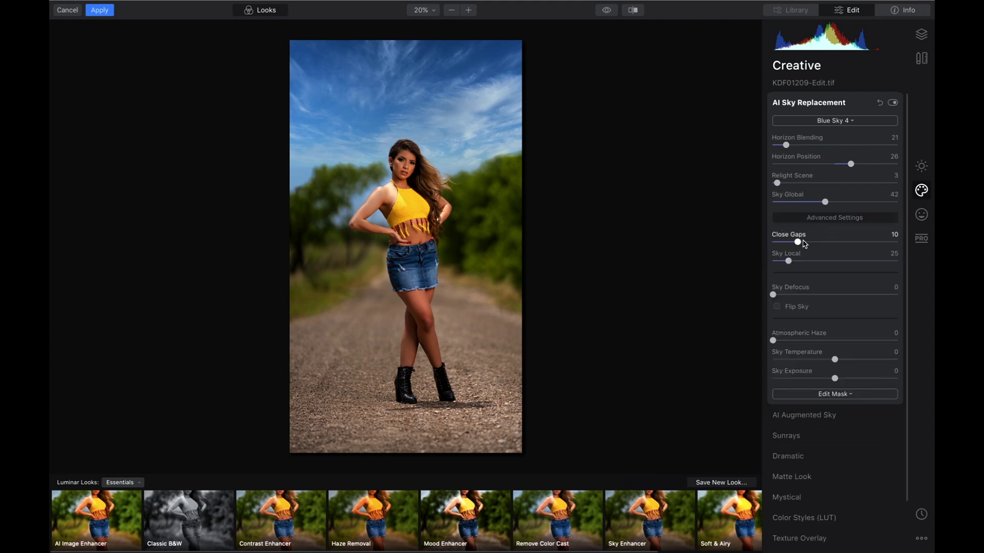
{"action": "left_click", "coordinate": [832, 242]}
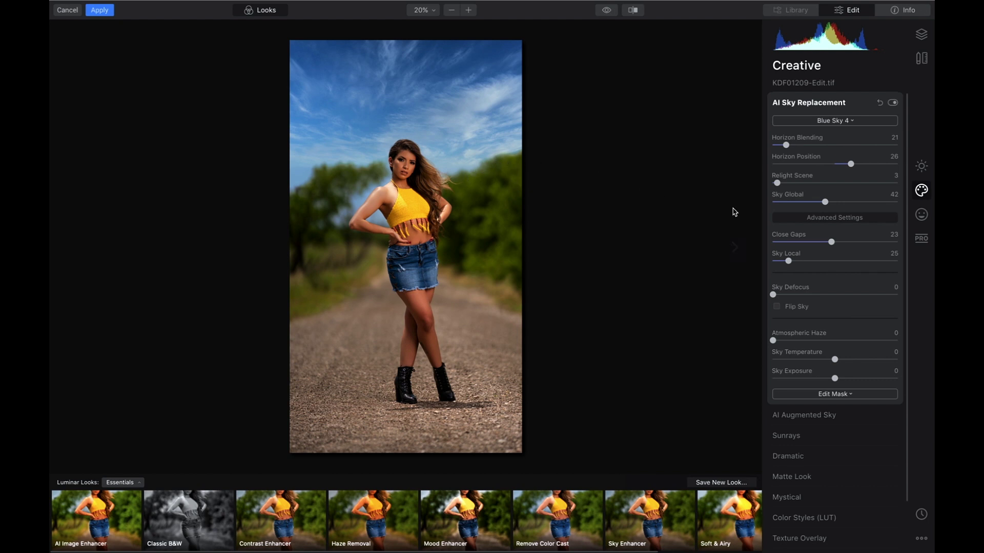
{"action": "left_click", "coordinate": [779, 242]}
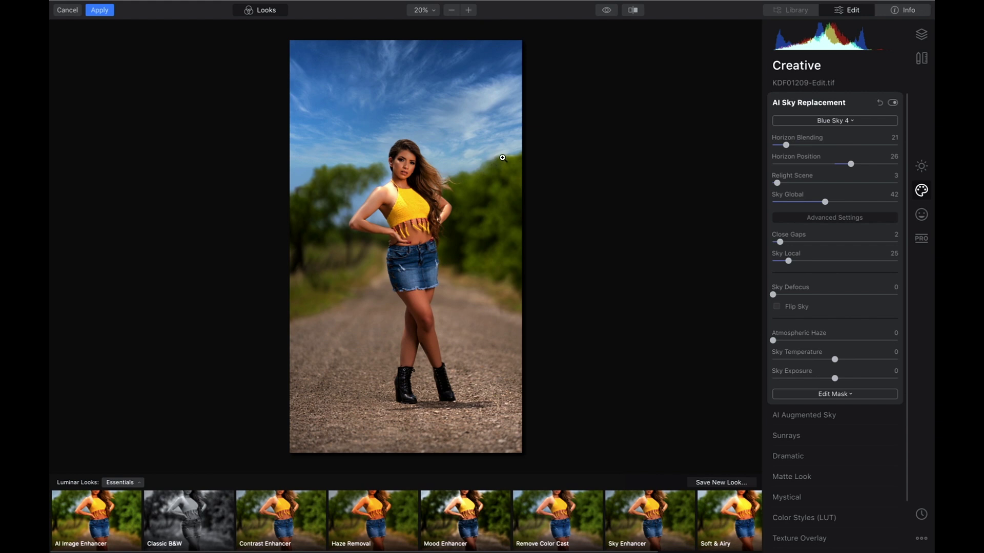
{"action": "left_click", "coordinate": [824, 242]}
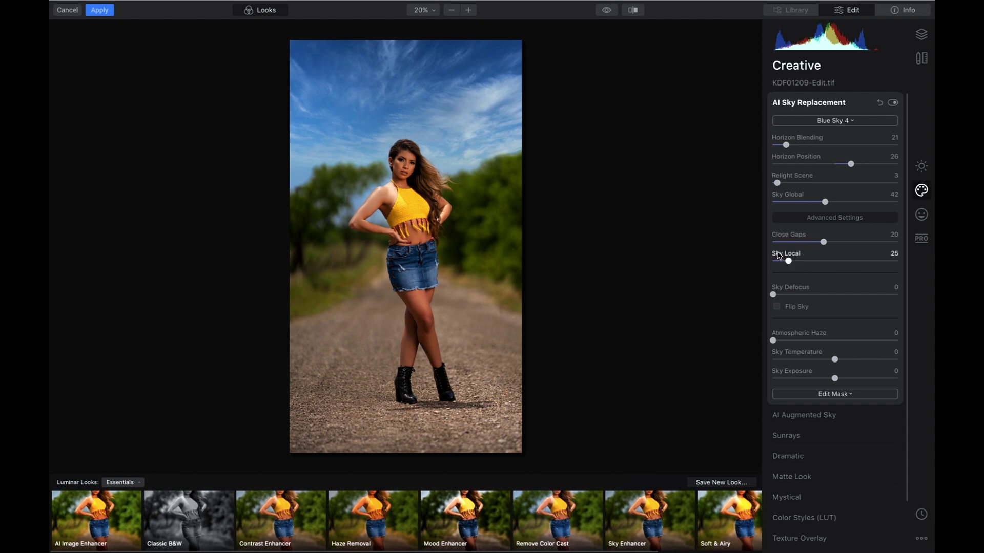
Step: Set Sky Local to 44 and blur the replacement sky with Sky Defocus 82
{"action": "left_click_drag", "start_coordinate": [866, 261], "coordinate": [790, 263]}
{"action": "left_click", "coordinate": [848, 261]}
{"action": "left_click", "coordinate": [801, 261]}
{"action": "left_click", "coordinate": [847, 296]}
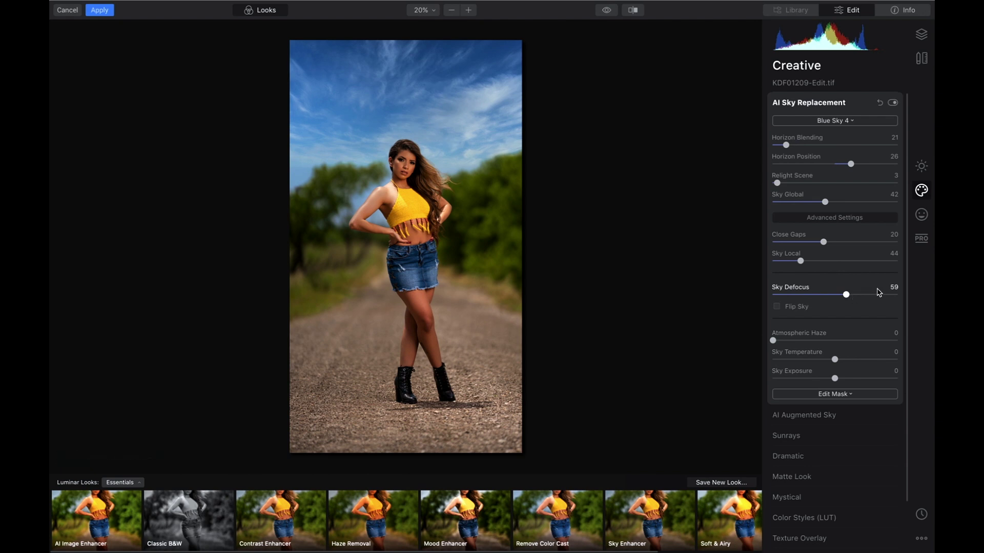
{"action": "left_click", "coordinate": [870, 295]}
{"action": "left_click", "coordinate": [877, 294]}
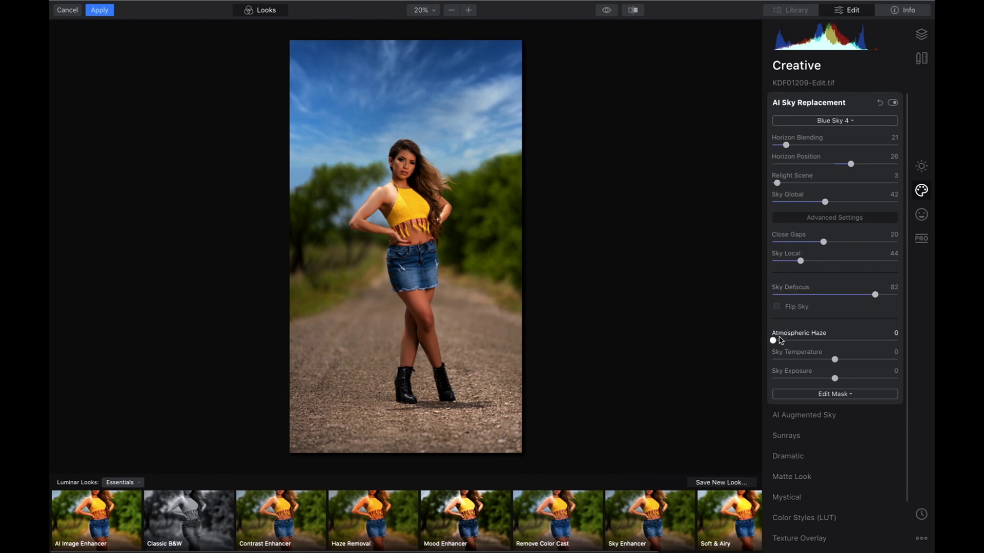
Step: Test Atmospheric Haze and return it to 0, then cool Sky Temperature to -15
{"action": "left_click_drag", "start_coordinate": [774, 341], "coordinate": [807, 341]}
{"action": "left_click_drag", "start_coordinate": [807, 340], "coordinate": [770, 340]}
{"action": "left_click_drag", "start_coordinate": [837, 360], "coordinate": [860, 378]}
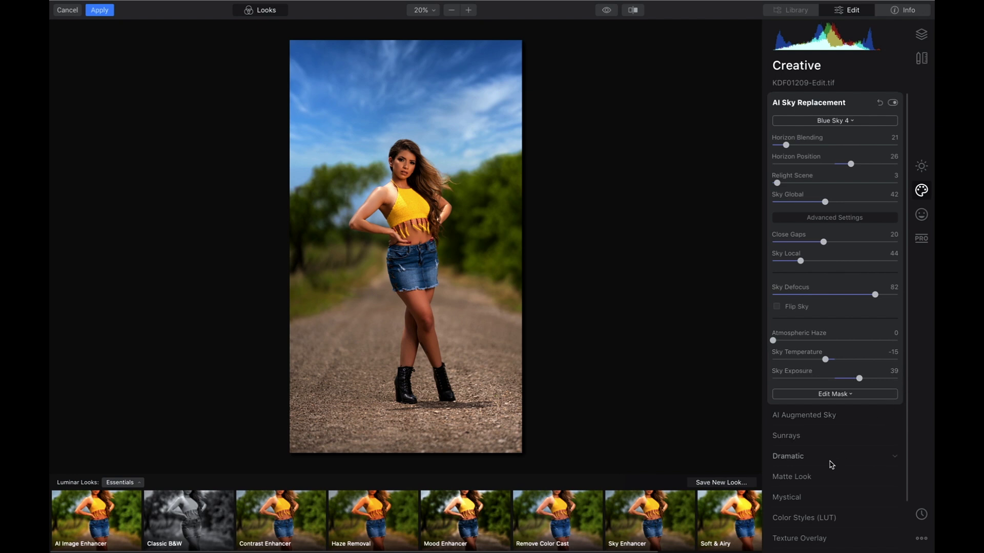
Step: Preview the Mystical and Dramatic effects, leave both at 0, and apply the Luminar edits
{"action": "left_click", "coordinate": [810, 460]}
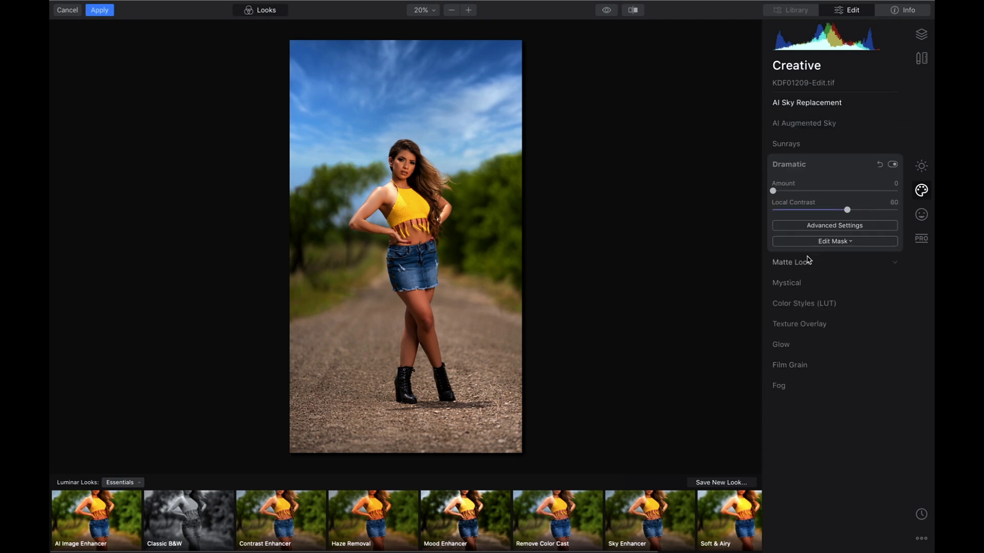
{"action": "left_click", "coordinate": [810, 280]}
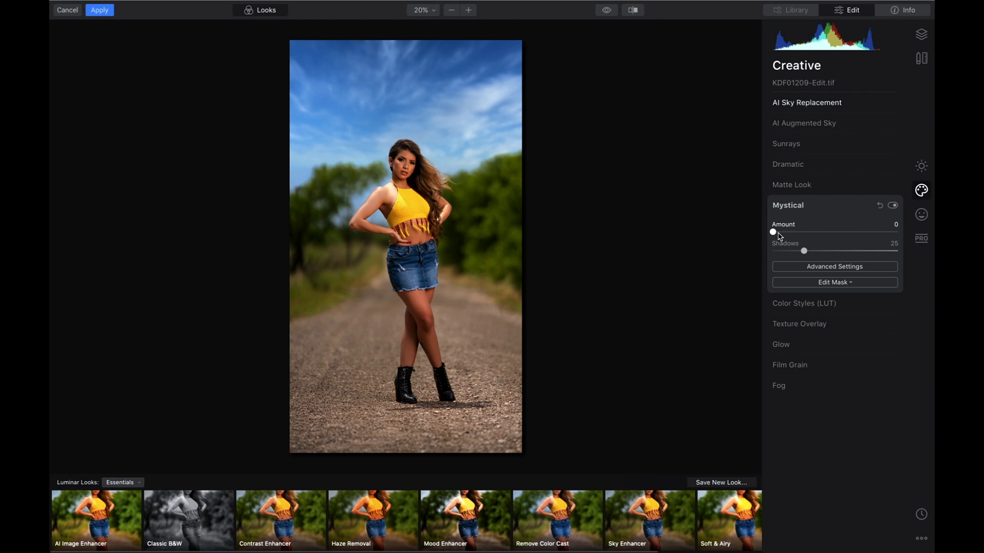
{"action": "left_click_drag", "start_coordinate": [773, 232], "coordinate": [770, 255]}
{"action": "left_click", "coordinate": [820, 164]}
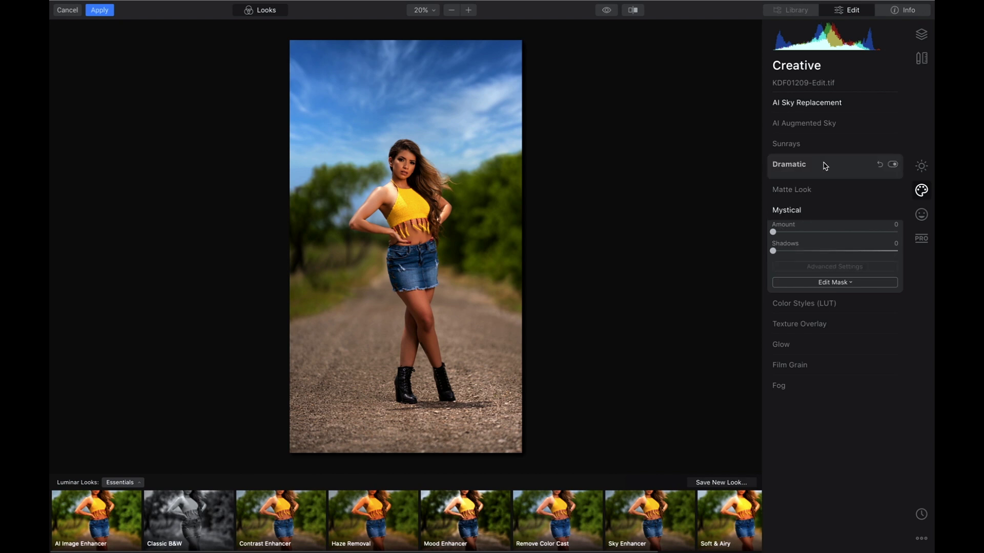
{"action": "mouse_move", "coordinate": [773, 191]}
{"action": "left_mouse_down"}
{"action": "mouse_move", "coordinate": [817, 190]}
{"action": "mouse_move", "coordinate": [773, 191]}
{"action": "left_mouse_up"}
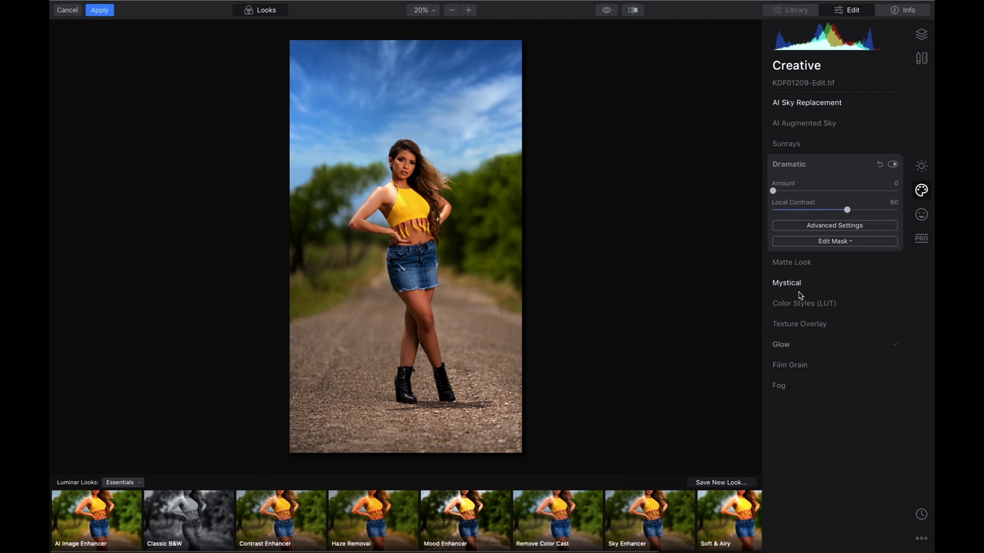
{"action": "left_click", "coordinate": [102, 10]}
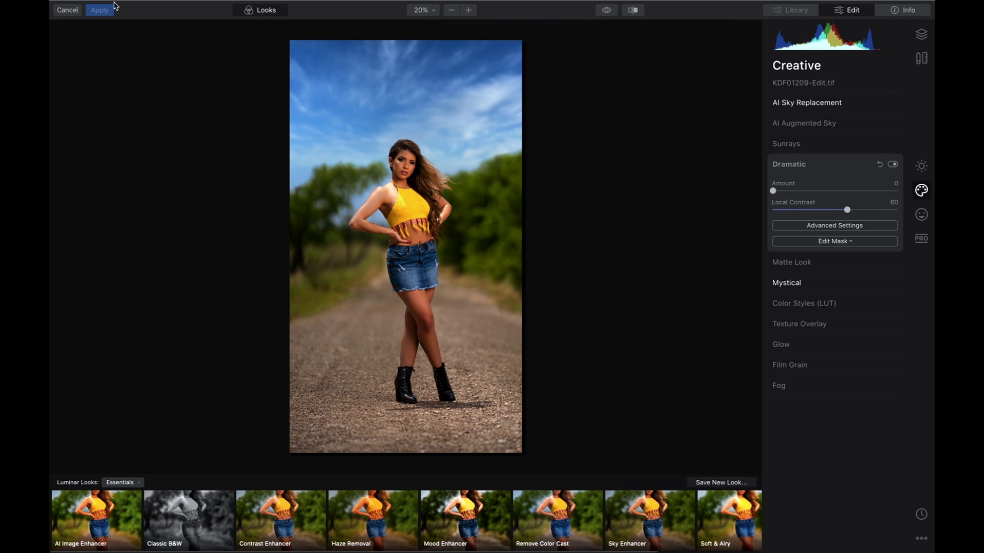
Step: Return the edited image to Photoshop and hide the Background copy to view the original
{"action": "left_click", "coordinate": [112, 8]}
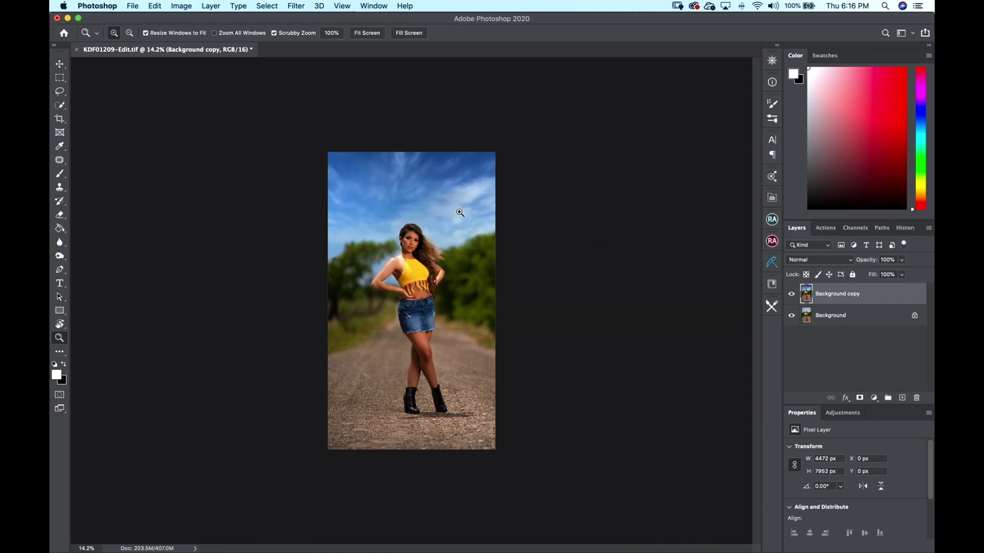
{"action": "left_click", "coordinate": [791, 293]}
Step: Toggle the Background copy visibility and zoom in on the model's upper body to compare skies
{"action": "left_click", "coordinate": [791, 292]}
{"action": "left_click", "coordinate": [792, 293]}
{"action": "left_click", "coordinate": [792, 293]}
{"action": "left_click_drag", "start_coordinate": [381, 213], "coordinate": [512, 229]}
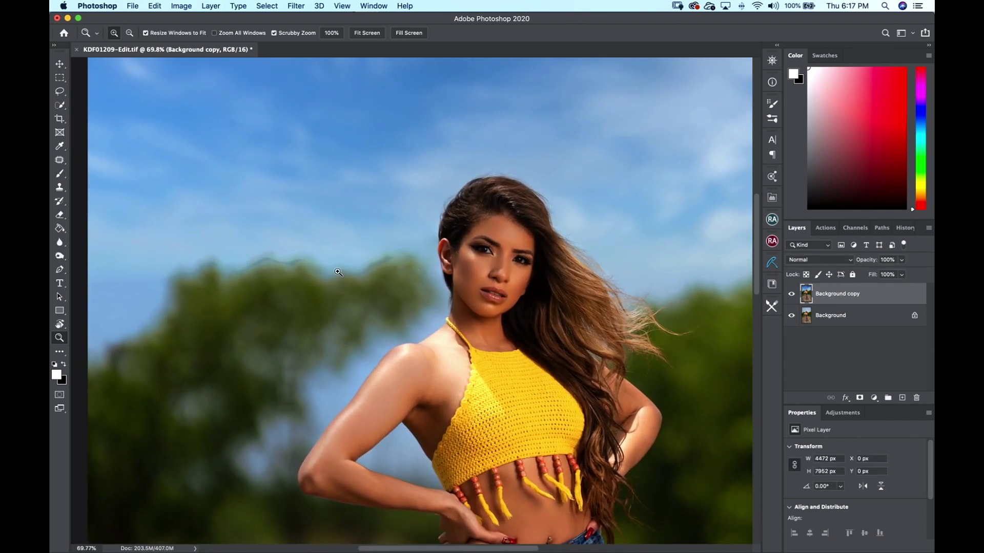
Step: Compare once more, zoom out to the full-length photo, and add a white layer mask to Background copy
{"action": "left_click", "coordinate": [791, 293]}
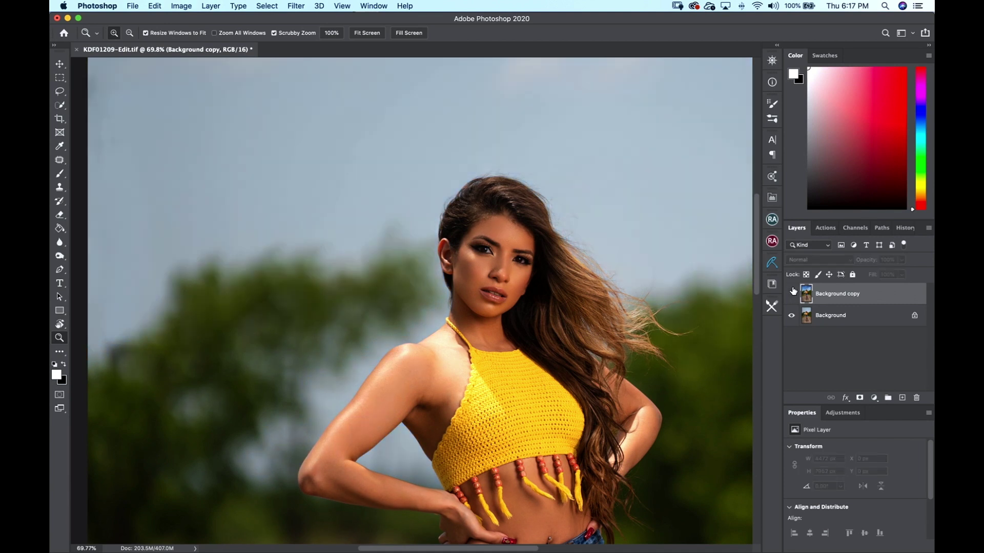
{"action": "left_click", "coordinate": [792, 294]}
{"action": "left_click", "coordinate": [792, 293]}
{"action": "left_click", "coordinate": [792, 293]}
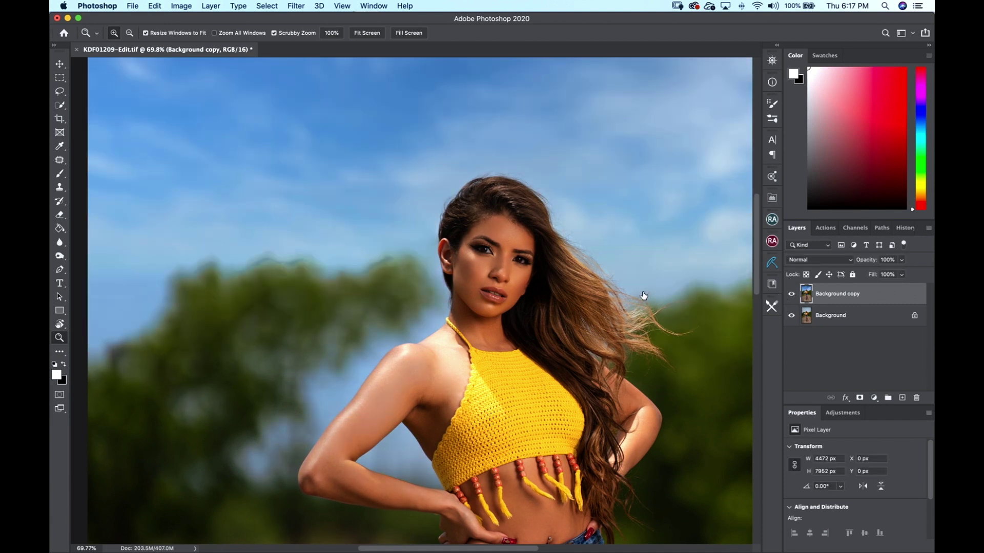
{"action": "left_click", "coordinate": [792, 293]}
{"action": "left_click", "coordinate": [792, 293]}
{"action": "left_click_drag", "start_coordinate": [584, 307], "coordinate": [537, 329]}
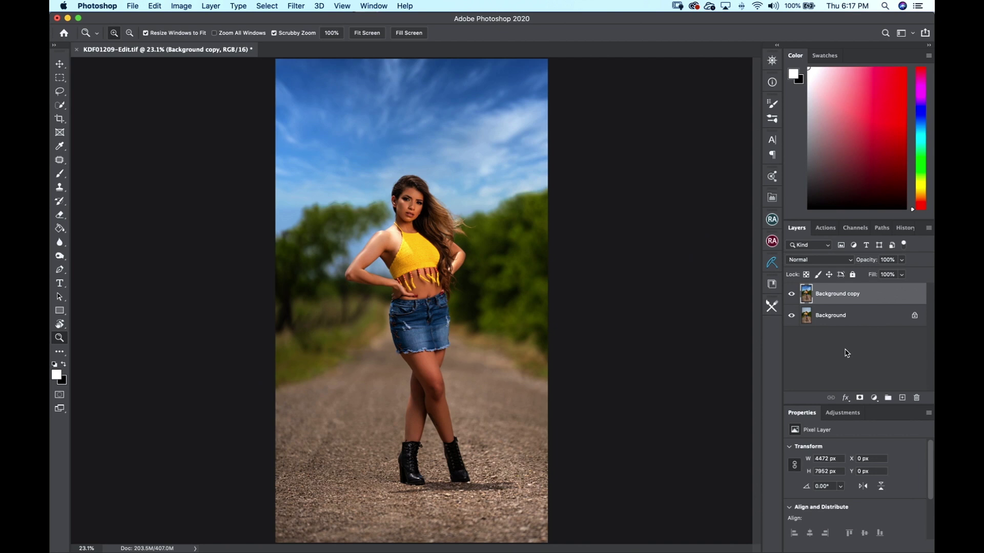
{"action": "left_click", "coordinate": [860, 397]}
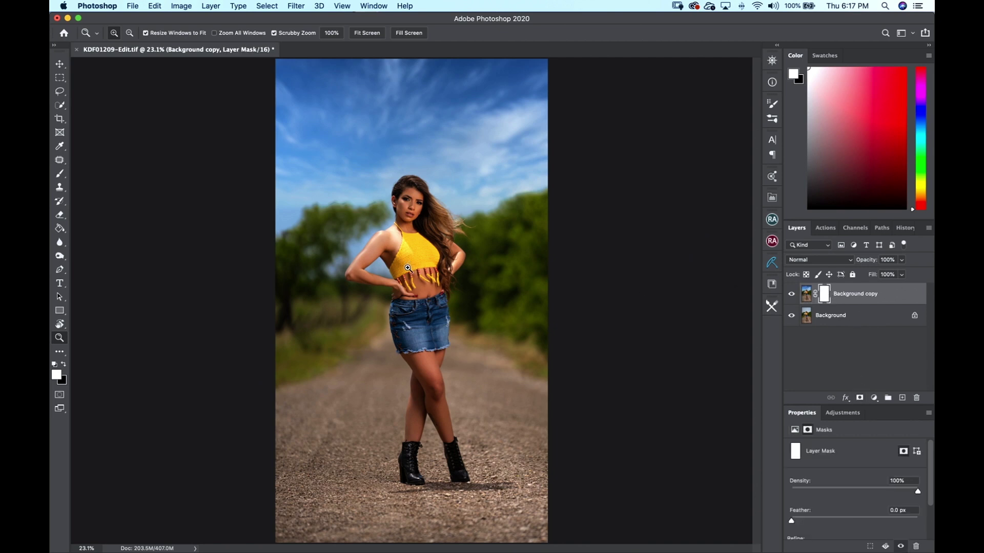
Step: Set up a black Brush at 70% opacity, size 150, zoomed in on the model
{"action": "key", "text": "b"}
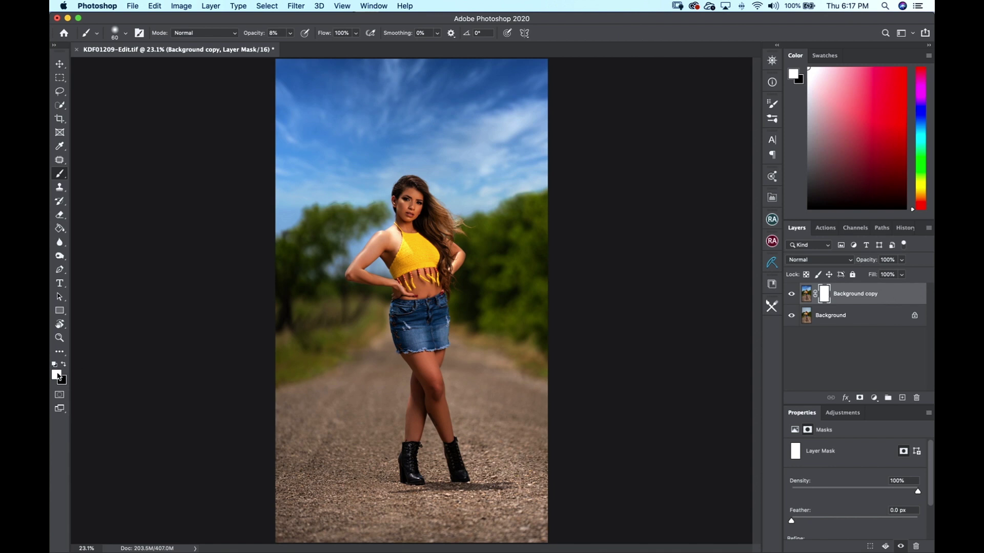
{"action": "key", "text": "x"}
{"action": "key", "text": "z"}
{"action": "left_click_drag", "start_coordinate": [346, 292], "coordinate": [415, 241]}
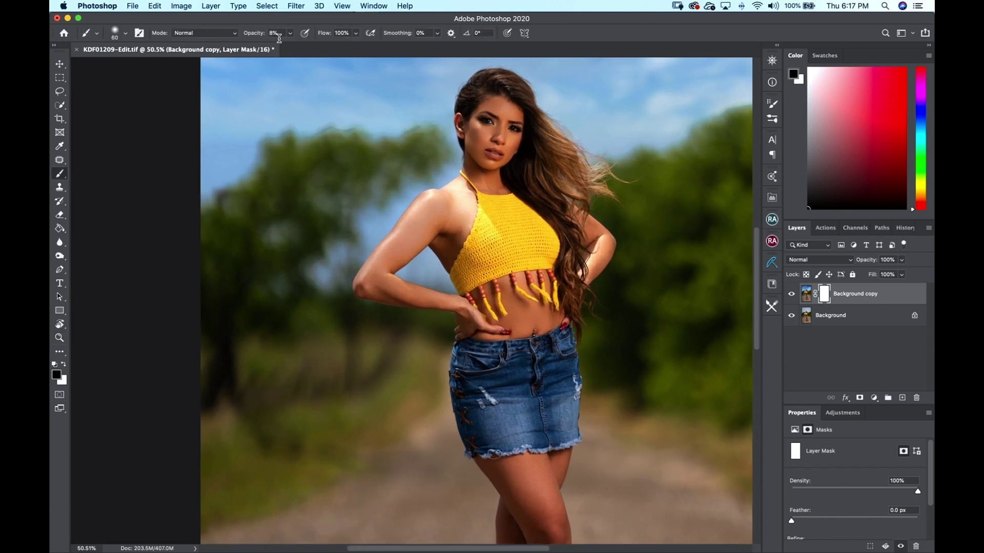
{"action": "key", "text": "7"}
{"action": "key", "text": "bracketright"}
{"action": "key", "text": "bracketright"}
{"action": "key", "text": "bracketright"}
Step: Paint black on the mask over the shoulder, hand, skirt and hair, resizing the brush as needed
{"action": "left_click_drag", "start_coordinate": [426, 230], "coordinate": [463, 200]}
{"action": "key", "text": "bracketright"}
{"action": "key", "text": "bracketright"}
{"action": "left_click_drag", "start_coordinate": [477, 315], "coordinate": [464, 320]}
{"action": "key", "text": "bracketleft"}
{"action": "key", "text": "bracketleft"}
{"action": "key", "text": "bracketleft"}
{"action": "key", "text": "bracketleft"}
{"action": "key", "text": "bracketright"}
{"action": "key", "text": "bracketright"}
{"action": "key", "text": "bracketright"}
{"action": "mouse_move", "coordinate": [517, 364]}
{"action": "left_mouse_down"}
{"action": "mouse_move", "coordinate": [477, 388]}
{"action": "mouse_move", "coordinate": [476, 402]}
{"action": "mouse_move", "coordinate": [532, 434]}
{"action": "mouse_move", "coordinate": [550, 365]}
{"action": "left_mouse_up"}
{"action": "key", "text": "bracketright"}
{"action": "key", "text": "bracketleft"}
{"action": "key", "text": "bracketleft"}
{"action": "left_click_drag", "start_coordinate": [388, 187], "coordinate": [456, 220]}
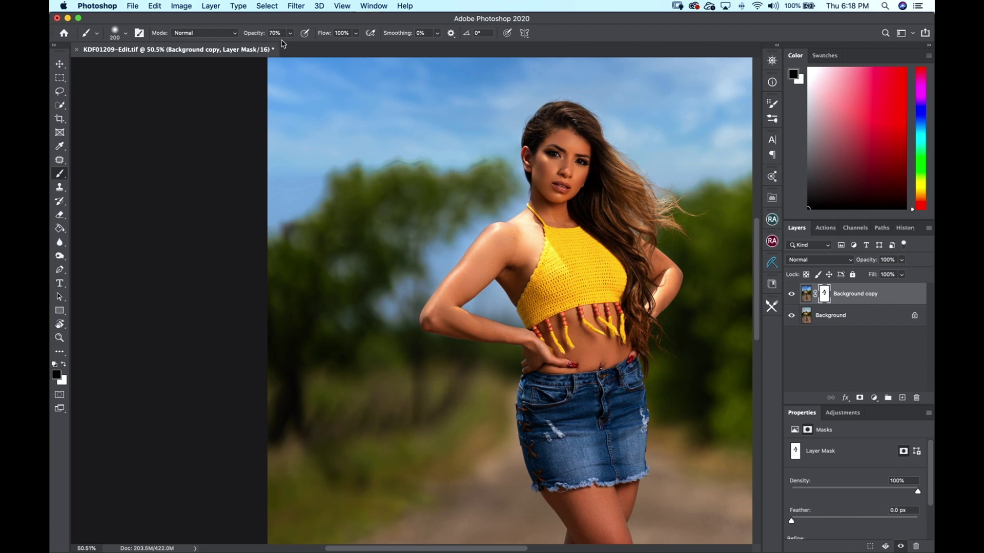
Step: Soften the mask edges around the trees and hair with a 20% opacity brush sized 125-175
{"action": "key", "text": "2"}
{"action": "key", "text": "bracketleft"}
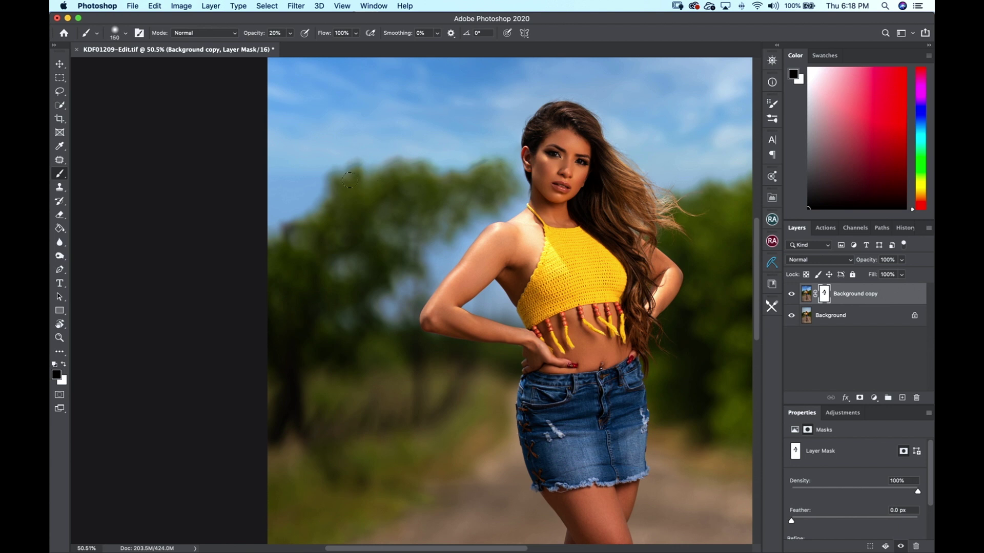
{"action": "key", "text": "bracketleft"}
{"action": "key", "text": "bracketleft"}
{"action": "key", "text": "bracketright"}
{"action": "key", "text": "bracketright"}
{"action": "key", "text": "bracketright"}
{"action": "scroll", "coordinate": [708, 227], "scroll_direction": "right", "scroll_amount": 5}
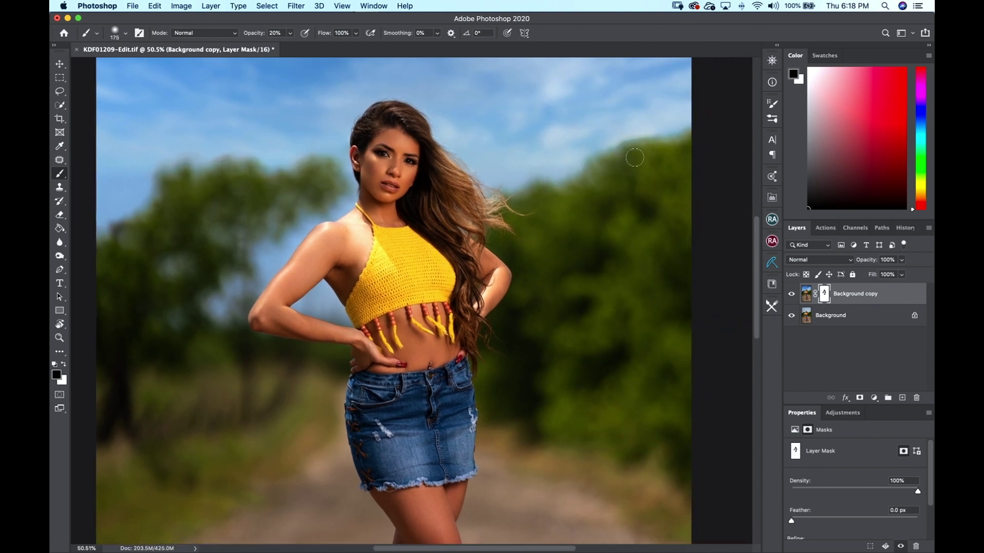
{"action": "key", "text": "bracketleft"}
{"action": "key", "text": "bracketleft"}
{"action": "left_click", "coordinate": [634, 152]}
{"action": "key", "text": "bracketright"}
{"action": "key", "text": "bracketright"}
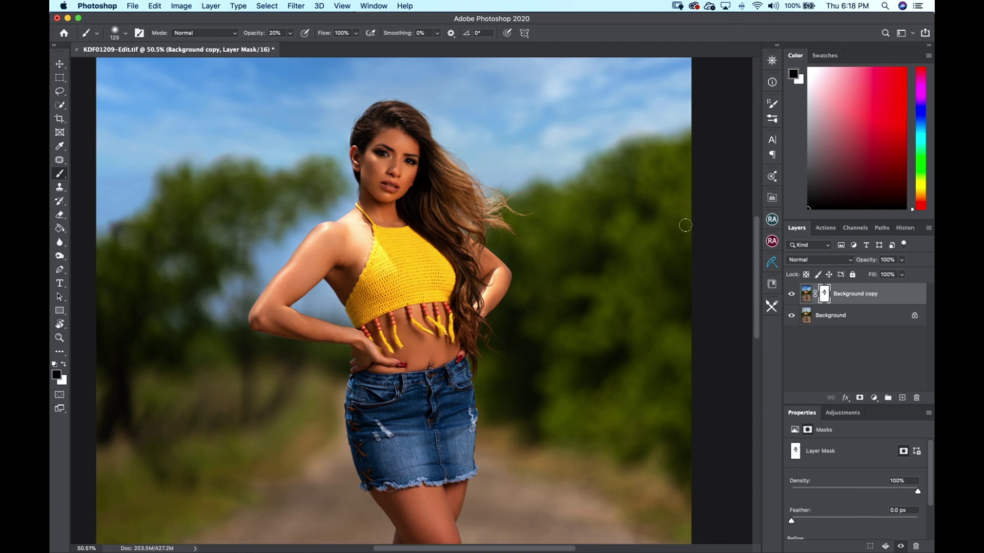
Step: Toggle the Background copy layer to check the mask, then zoom out to the whole photo
{"action": "left_click", "coordinate": [792, 293]}
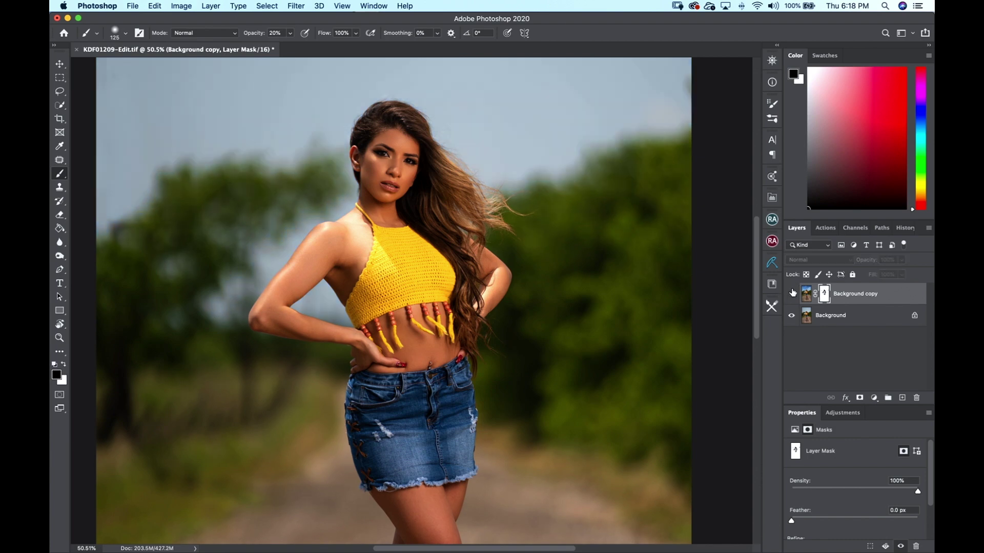
{"action": "left_click", "coordinate": [792, 294]}
{"action": "left_click", "coordinate": [791, 294]}
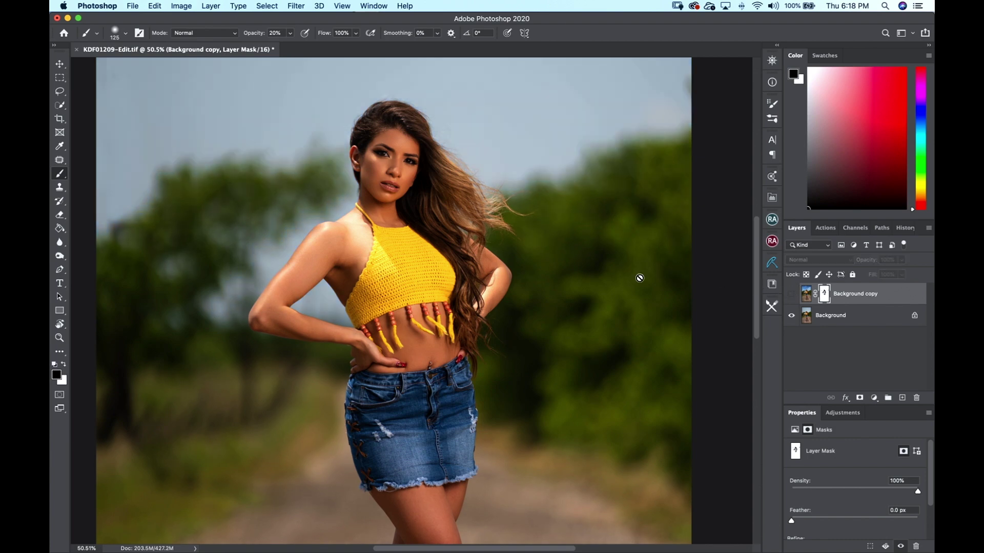
{"action": "left_click", "coordinate": [792, 294]}
{"action": "key", "text": "z"}
{"action": "left_click_drag", "start_coordinate": [559, 231], "coordinate": [499, 260]}
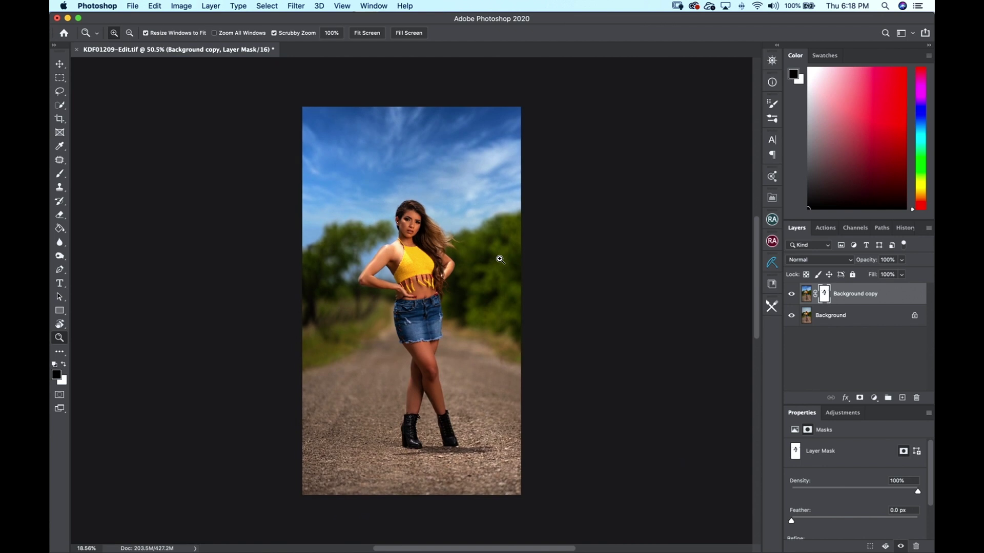
Step: Compare the new sky with the original and lower the Background copy layer's opacity slightly
{"action": "key", "text": "b"}
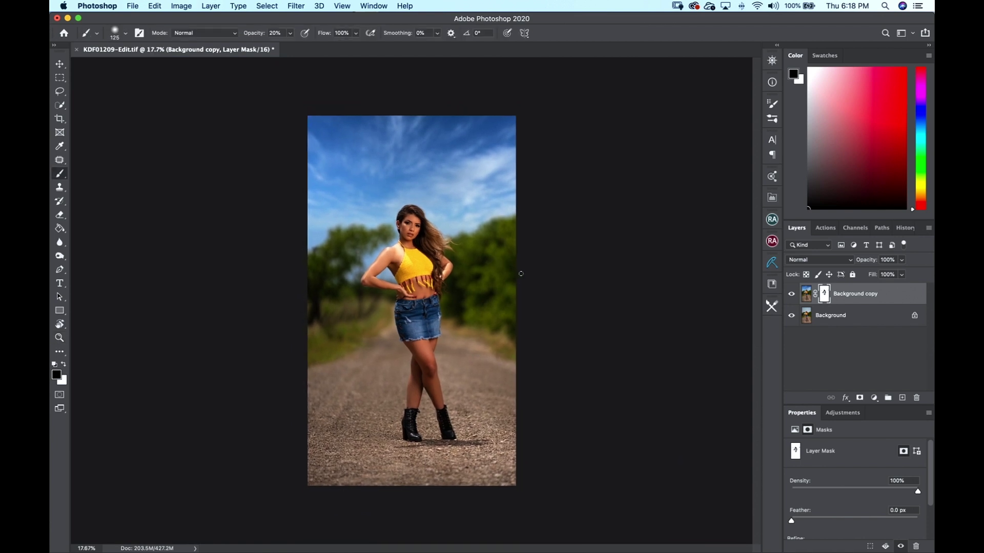
{"action": "left_click", "coordinate": [791, 293]}
{"action": "left_click", "coordinate": [791, 293]}
{"action": "left_click", "coordinate": [791, 293]}
{"action": "left_click", "coordinate": [789, 293]}
{"action": "mouse_move", "coordinate": [871, 260]}
{"action": "left_mouse_down"}
{"action": "mouse_move", "coordinate": [852, 261]}
{"action": "mouse_move", "coordinate": [866, 261]}
{"action": "left_mouse_up"}
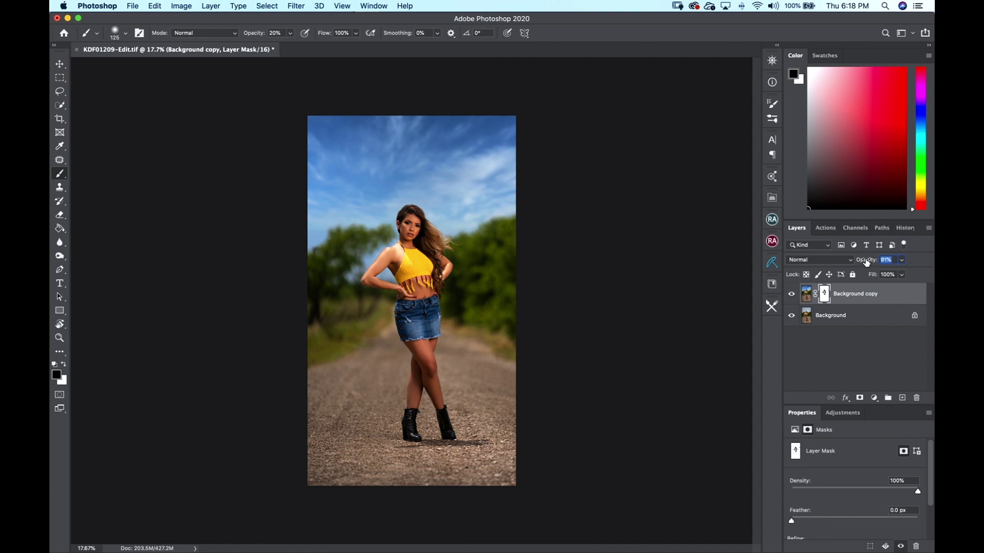
Step: Zoom in on the face and sky and fine-tune the Background copy opacity to 82%
{"action": "left_click_drag", "start_coordinate": [480, 226], "coordinate": [561, 187]}
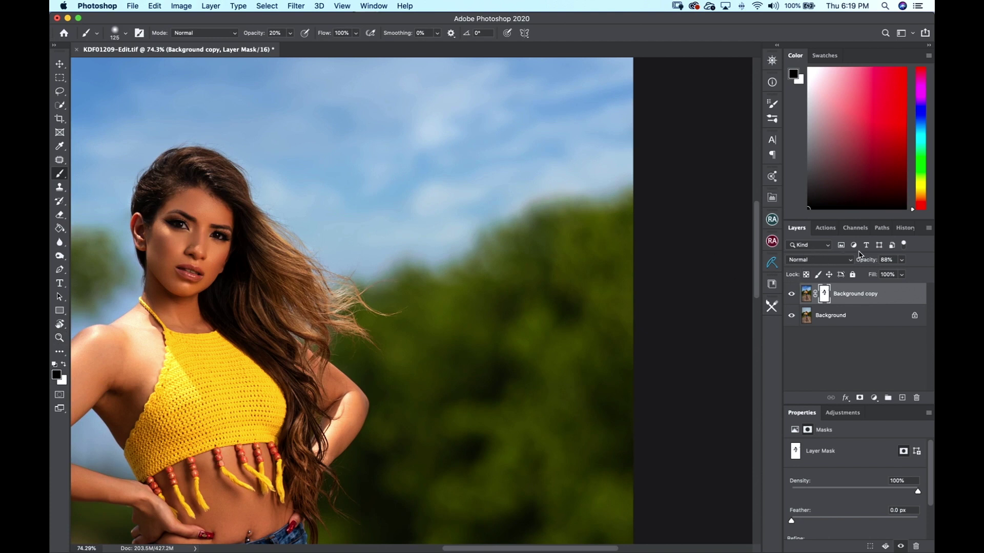
{"action": "mouse_move", "coordinate": [862, 259]}
{"action": "left_mouse_down"}
{"action": "mouse_move", "coordinate": [883, 259]}
{"action": "mouse_move", "coordinate": [843, 262]}
{"action": "mouse_move", "coordinate": [872, 259]}
{"action": "left_mouse_up"}
{"action": "key", "text": "z"}
{"action": "mouse_move", "coordinate": [552, 213]}
{"action": "left_mouse_down"}
{"action": "mouse_move", "coordinate": [530, 259]}
{"action": "mouse_move", "coordinate": [499, 281]}
{"action": "left_mouse_up"}
{"action": "key", "text": "b"}
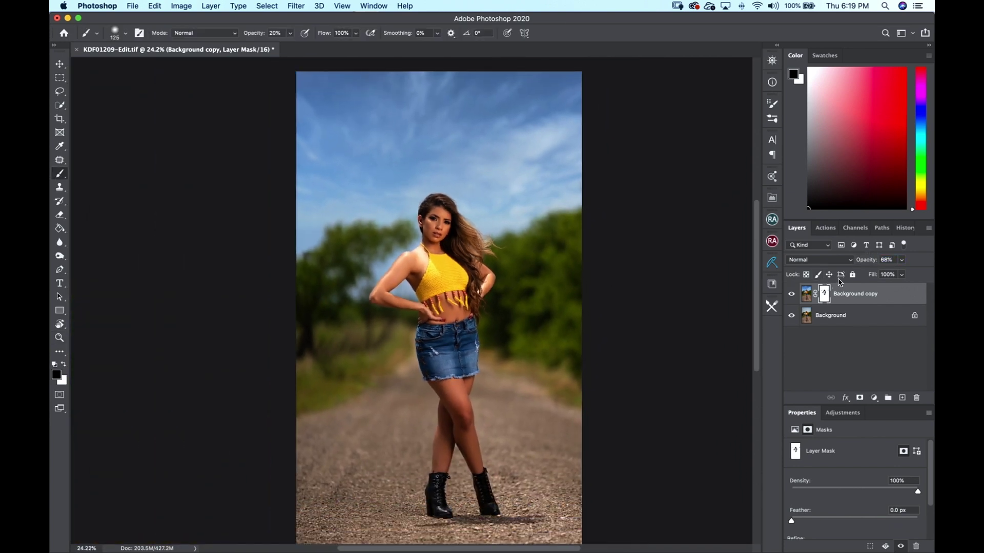
{"action": "left_click_drag", "start_coordinate": [870, 259], "coordinate": [879, 258]}
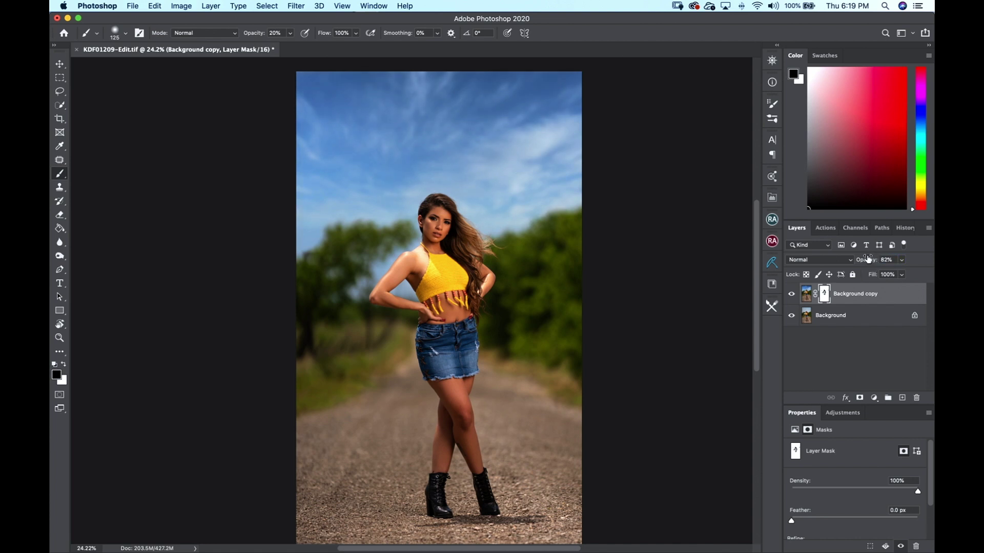
Step: Compare the 82% blend with the original, both close on the face and across the whole photo
{"action": "left_click", "coordinate": [791, 293]}
{"action": "left_click", "coordinate": [791, 293]}
{"action": "key", "text": "z"}
{"action": "left_click_drag", "start_coordinate": [418, 224], "coordinate": [532, 208]}
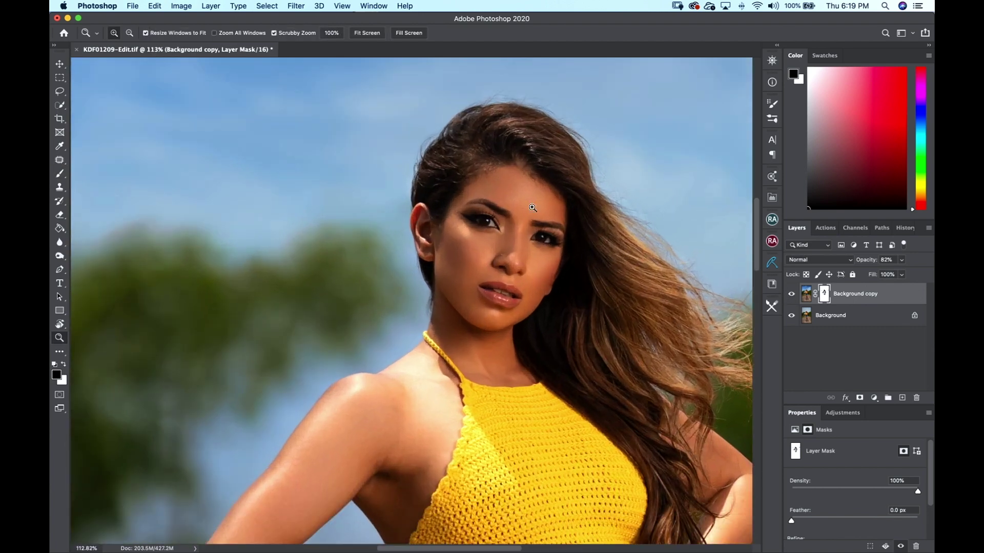
{"action": "left_click", "coordinate": [791, 293]}
{"action": "left_click", "coordinate": [790, 293]}
{"action": "left_click", "coordinate": [792, 293]}
{"action": "left_click", "coordinate": [792, 293]}
{"action": "left_click_drag", "start_coordinate": [600, 251], "coordinate": [525, 336]}
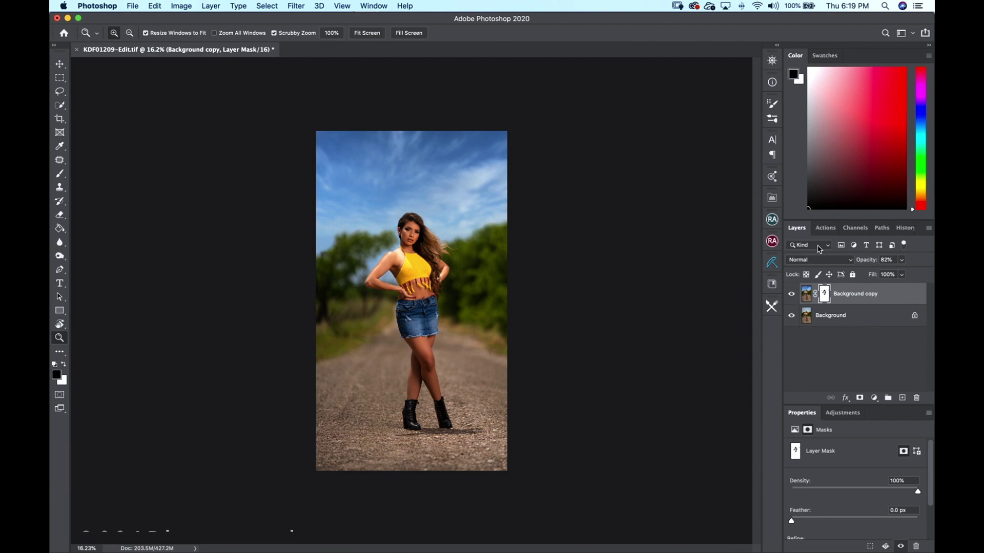
Step: Flatten the Background and Background copy layers into one Background layer and save the file
{"action": "left_click", "coordinate": [865, 316], "text": "shift"}
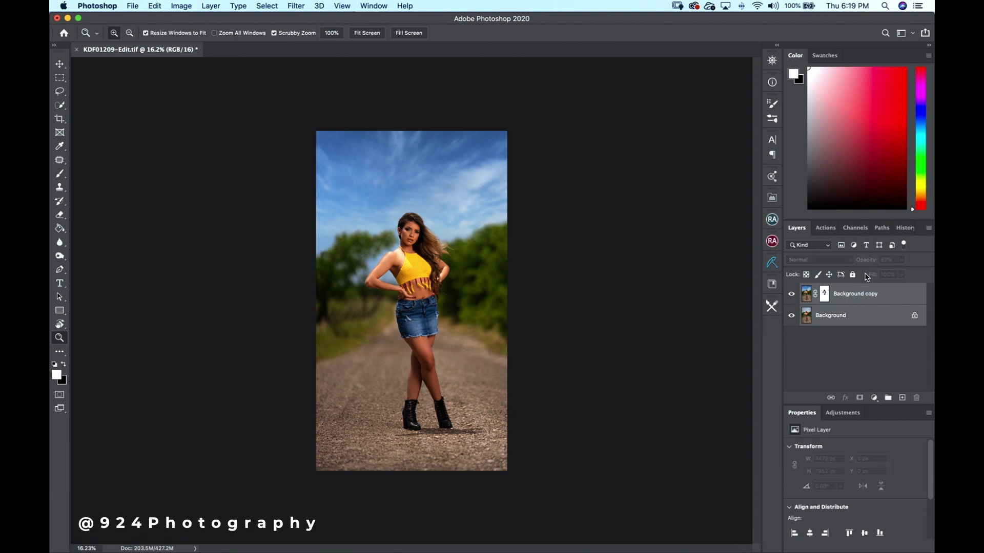
{"action": "right_click", "coordinate": [874, 319]}
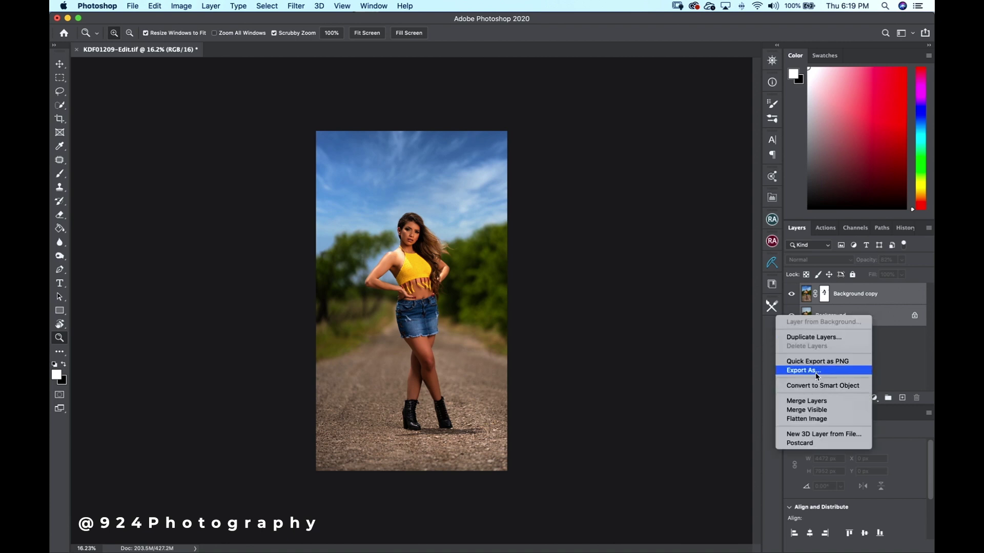
{"action": "left_click", "coordinate": [811, 421]}
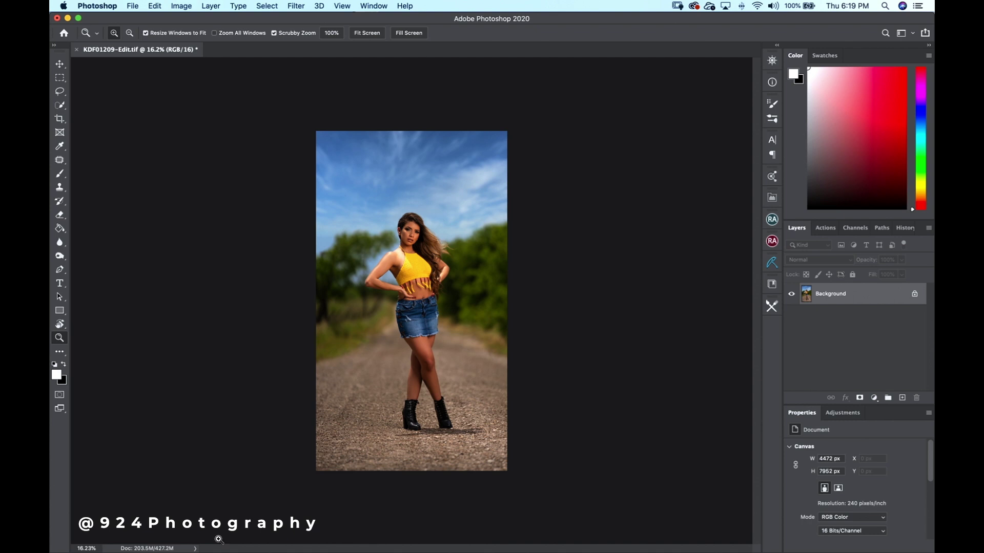
{"action": "key", "text": "super+s"}
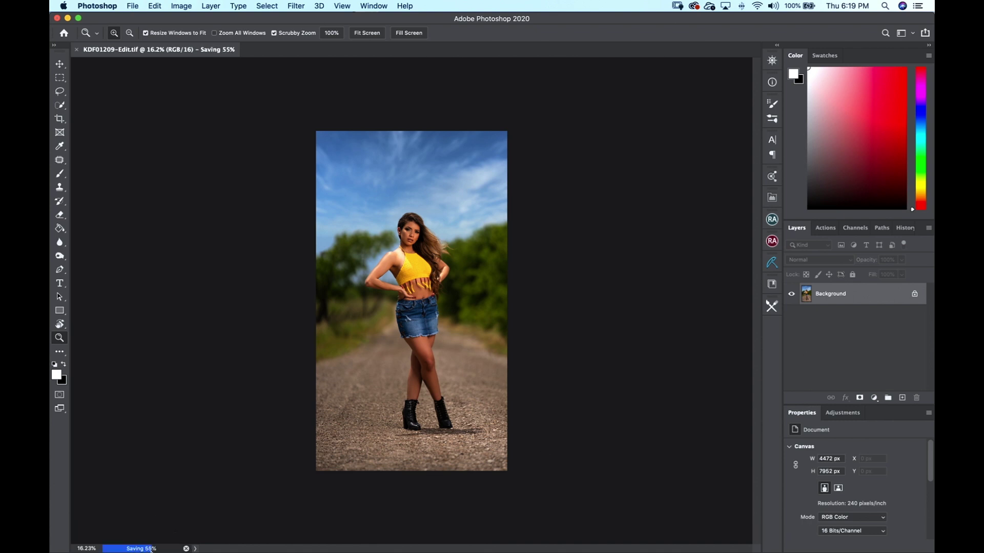